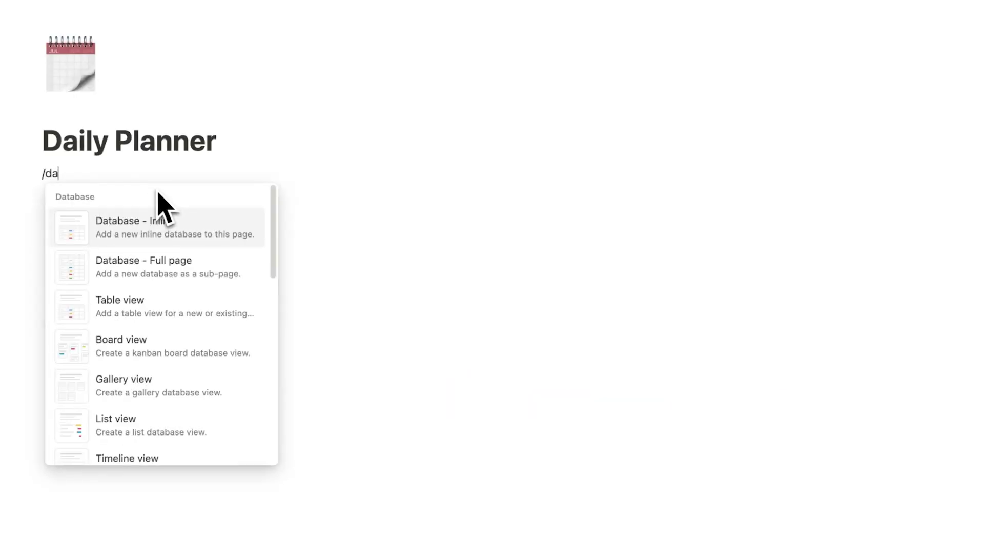
# Insert a new blank inline table database on the Daily Planner page and view its layout options
pyautogui.click(191, 309)
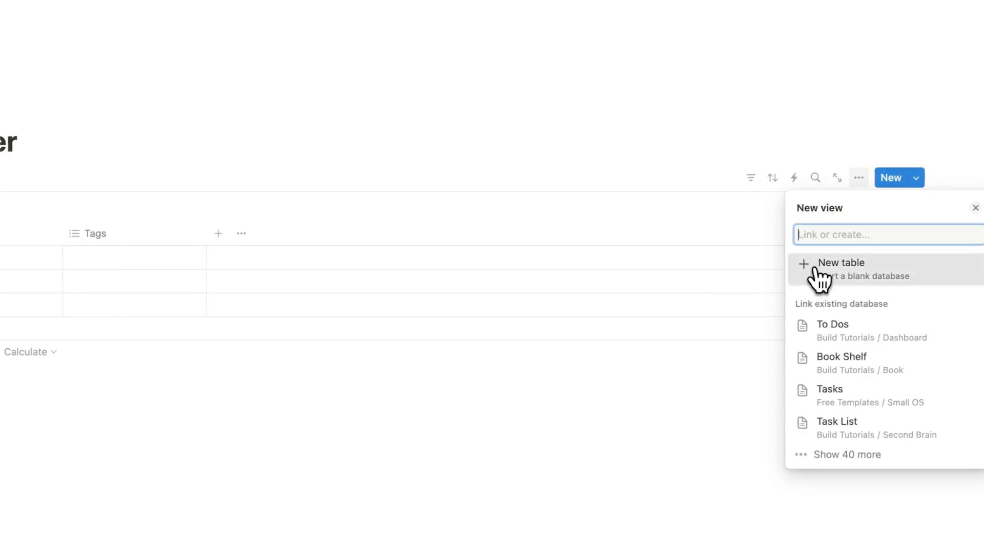
pyautogui.click(945, 277)
pyautogui.click(859, 178)
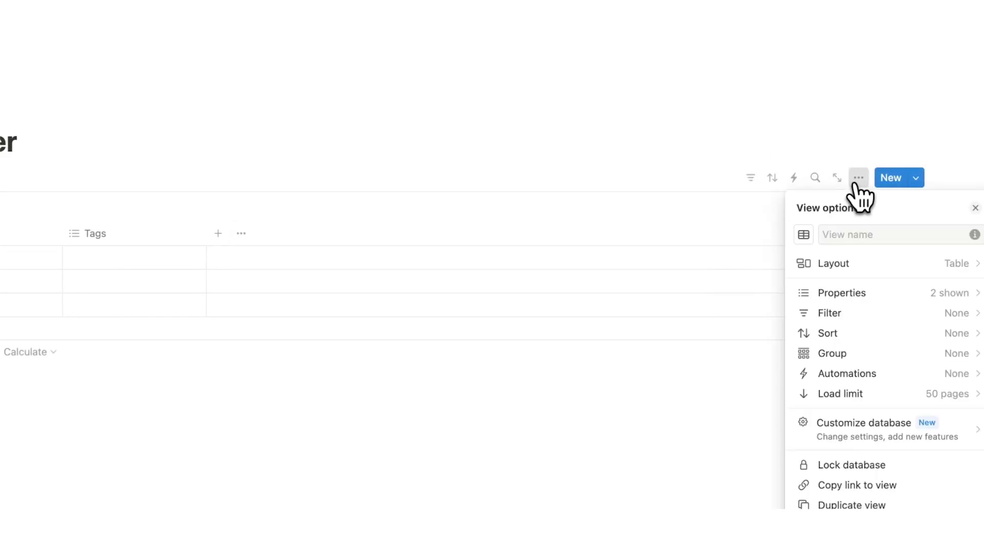
pyautogui.click(882, 263)
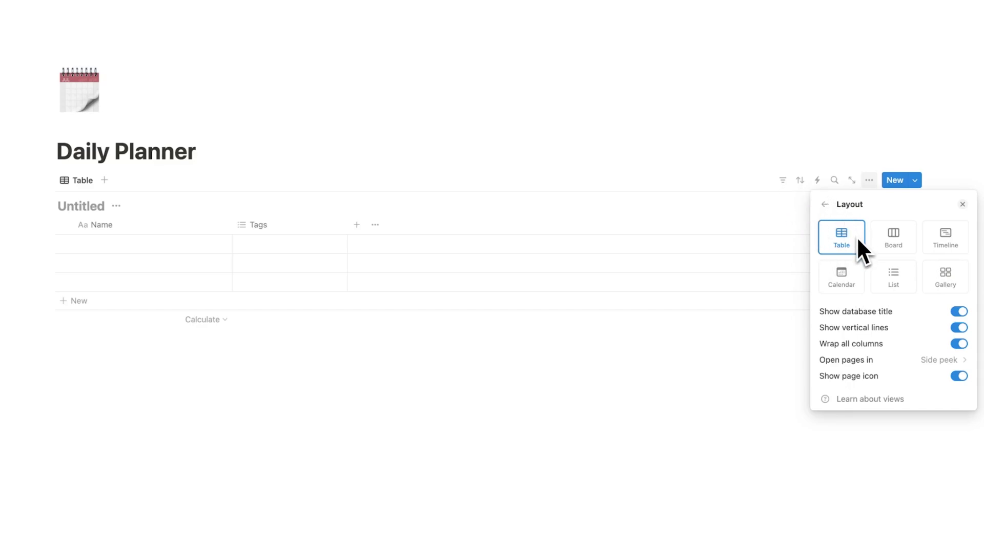
# Switch the database to Calendar layout, title it Planner, and add blank lines below the title
pyautogui.click(860, 274)
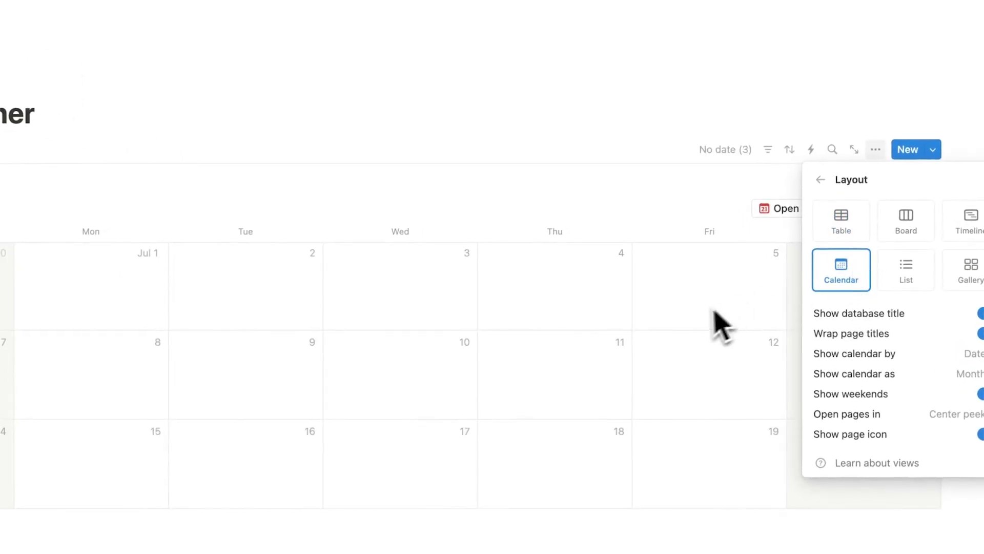
pyautogui.click(688, 330)
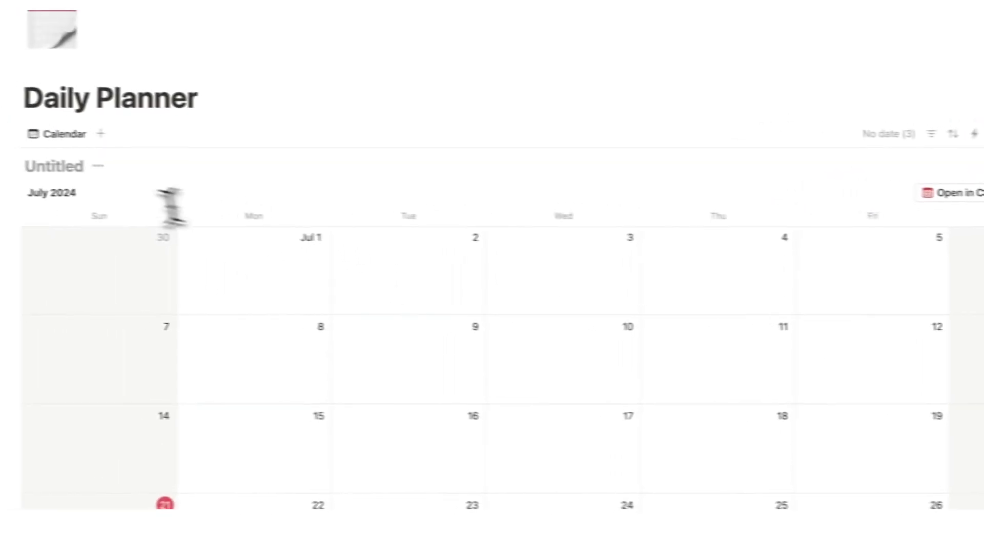
pyautogui.click(67, 167)
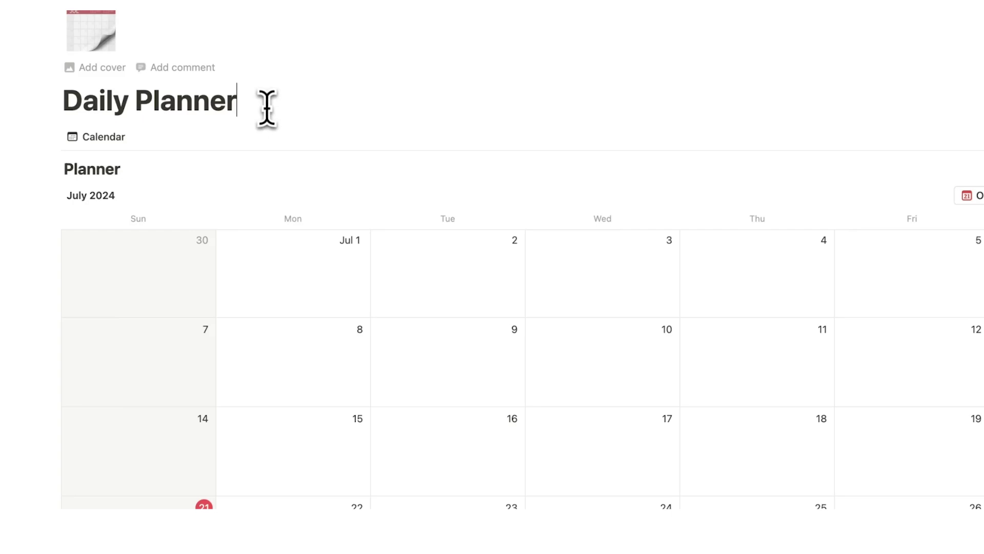
pyautogui.press('Return')
pyautogui.press('Return')
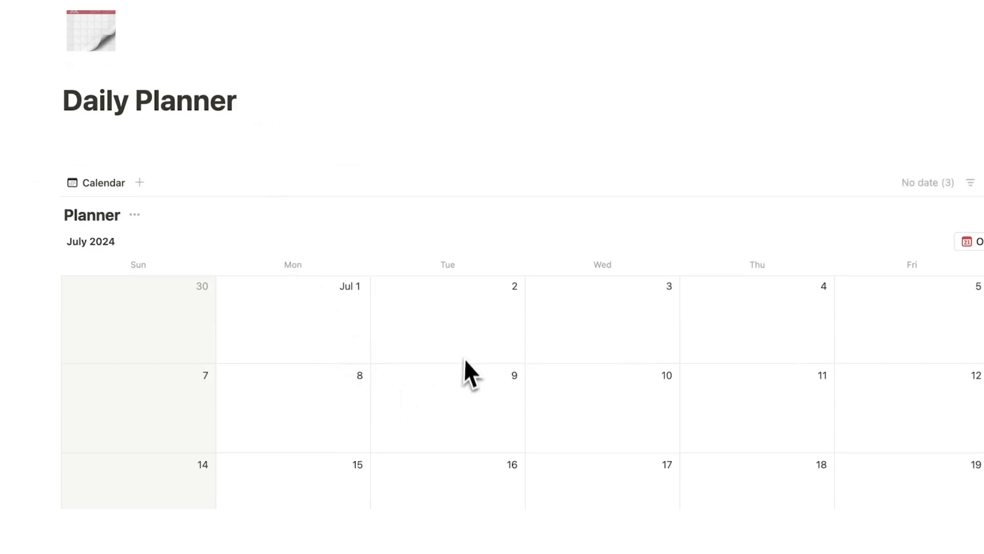
pyautogui.scroll(-5, 463, 358)
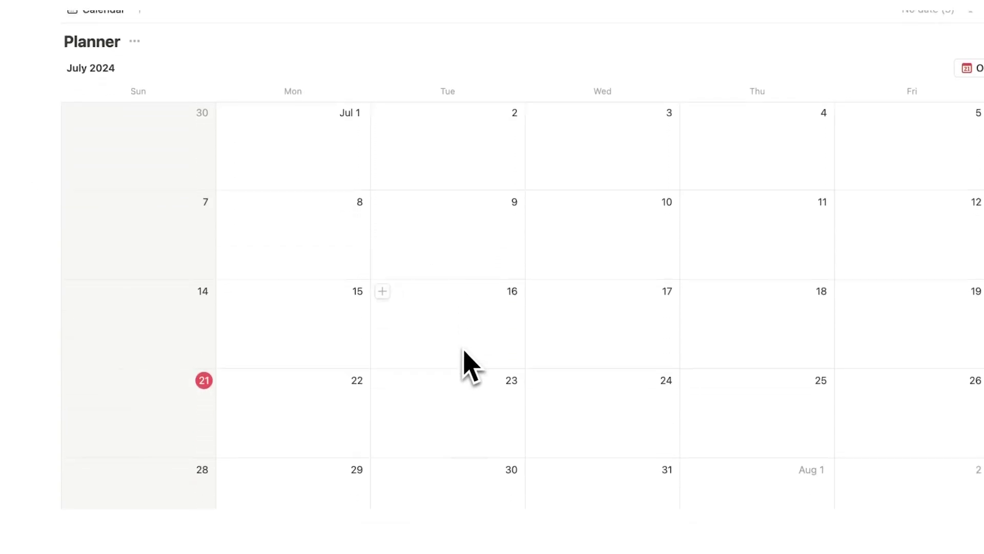
pyautogui.scroll(-2, 356, 334)
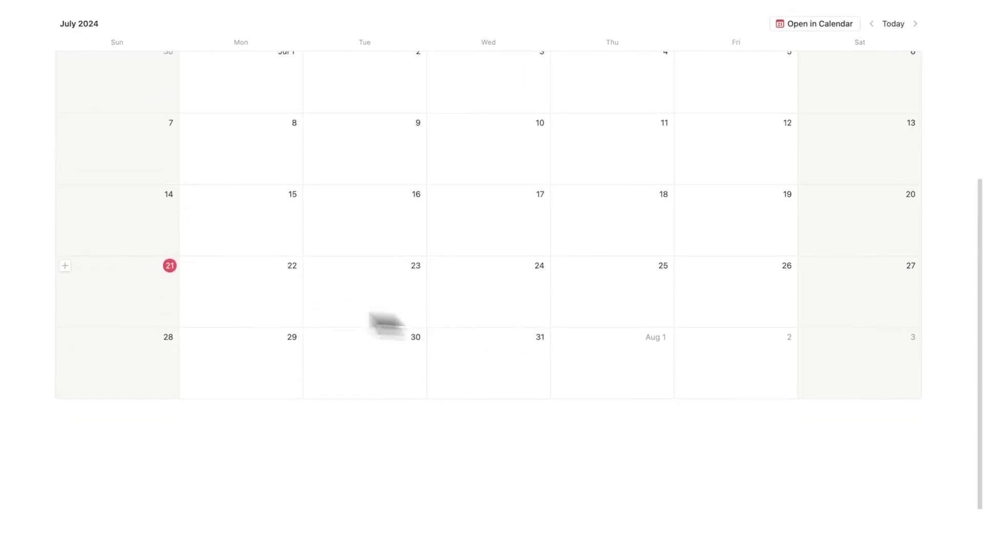
# Add two entries, item 1 and item 2, on July 21 in the Planner calendar
pyautogui.click(65, 265)
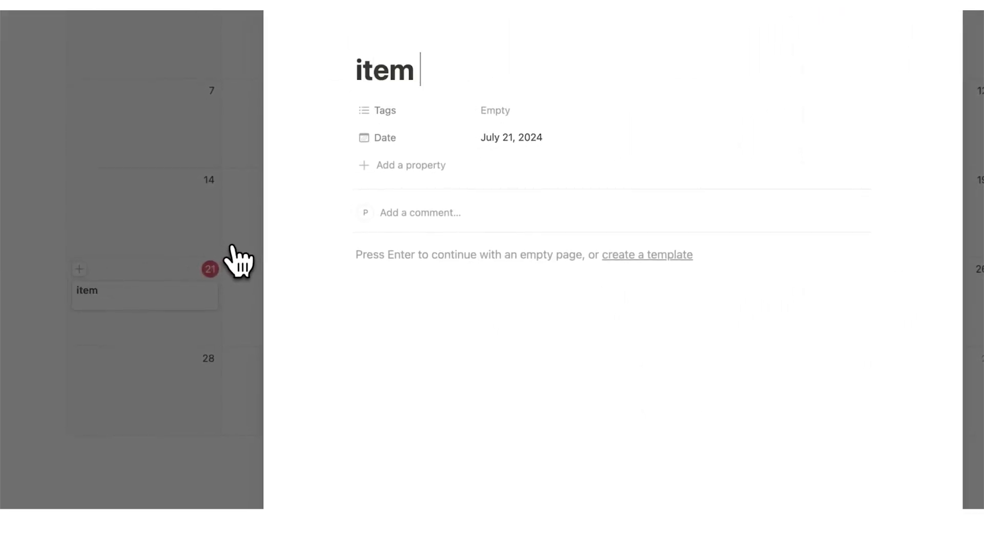
pyautogui.click(220, 241)
pyautogui.click(82, 272)
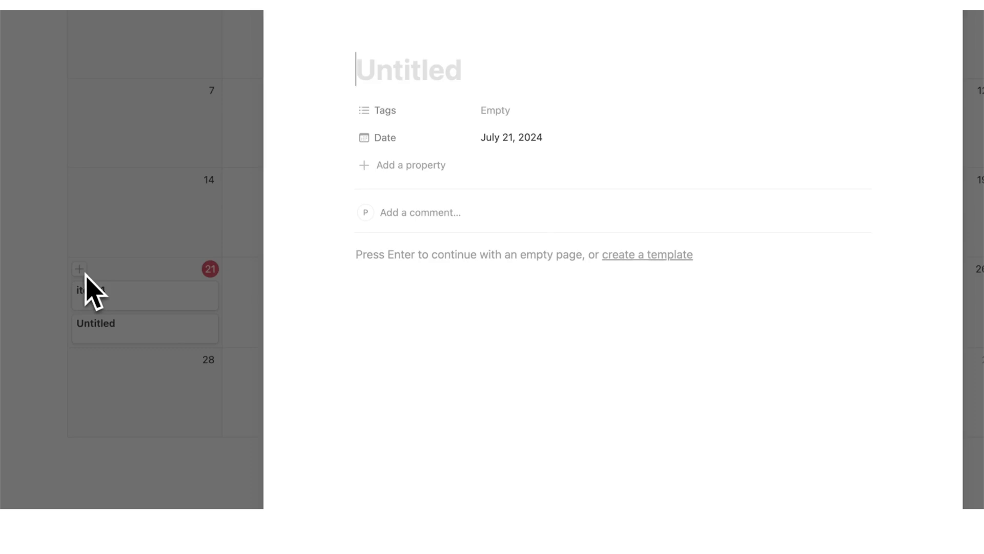
pyautogui.click(122, 255)
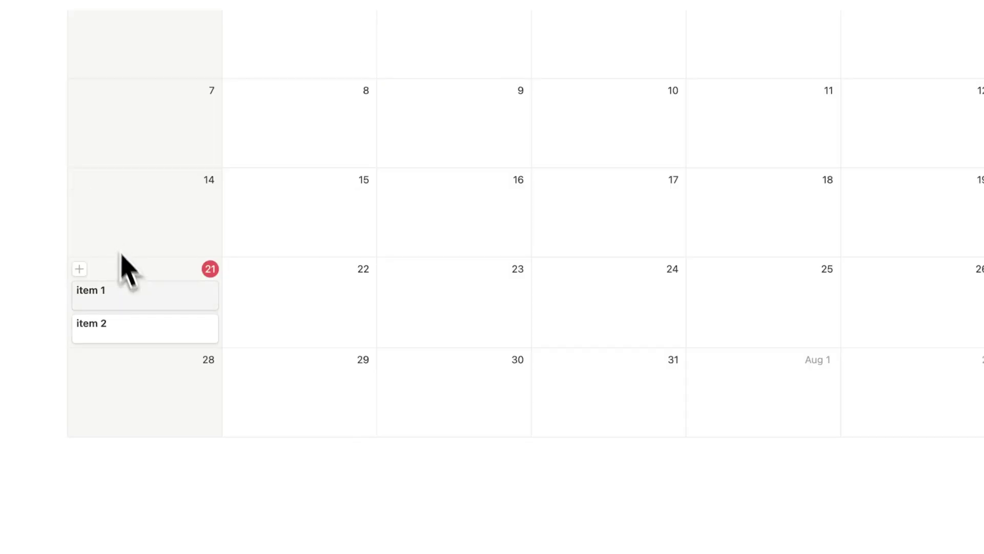
pyautogui.moveTo(154, 308); pyautogui.dragTo(205, 287)
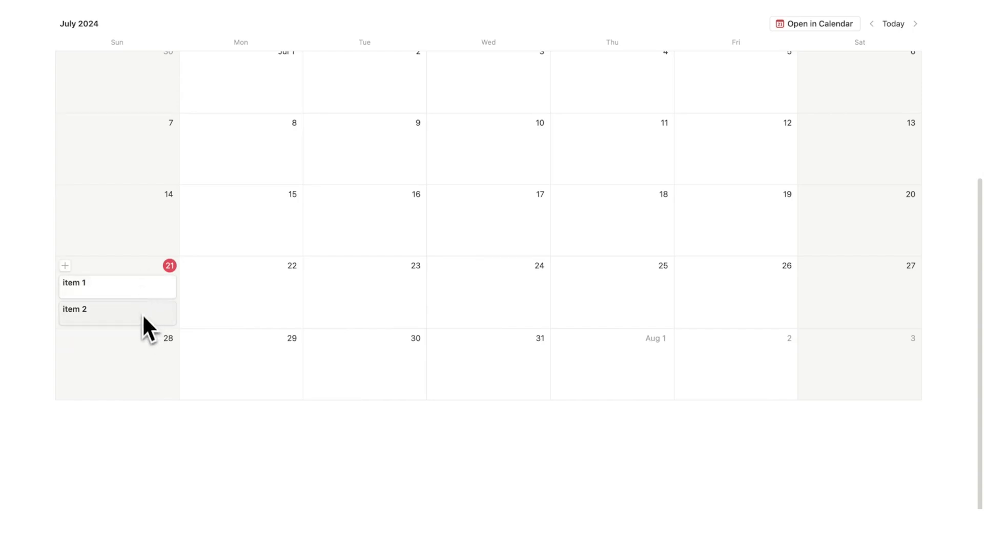
pyautogui.scroll(5, 209, 325)
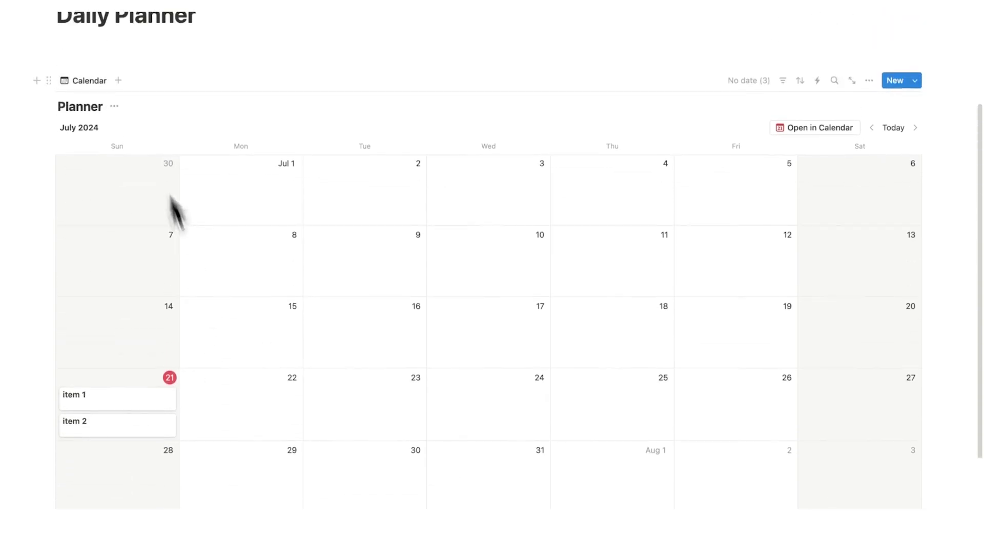
# Insert a table view above the calendar linked to the Planner database
pyautogui.click(89, 175)
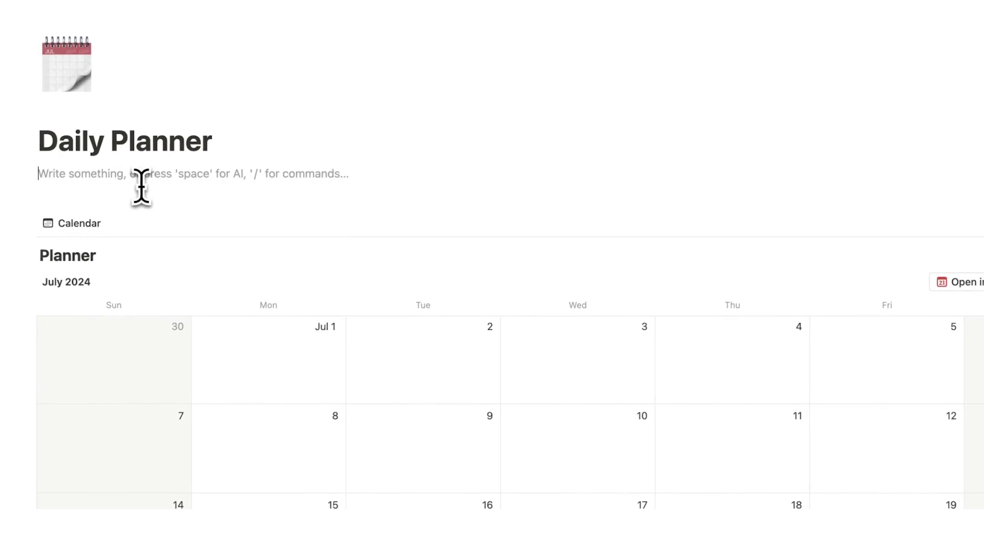
pyautogui.write('/data')
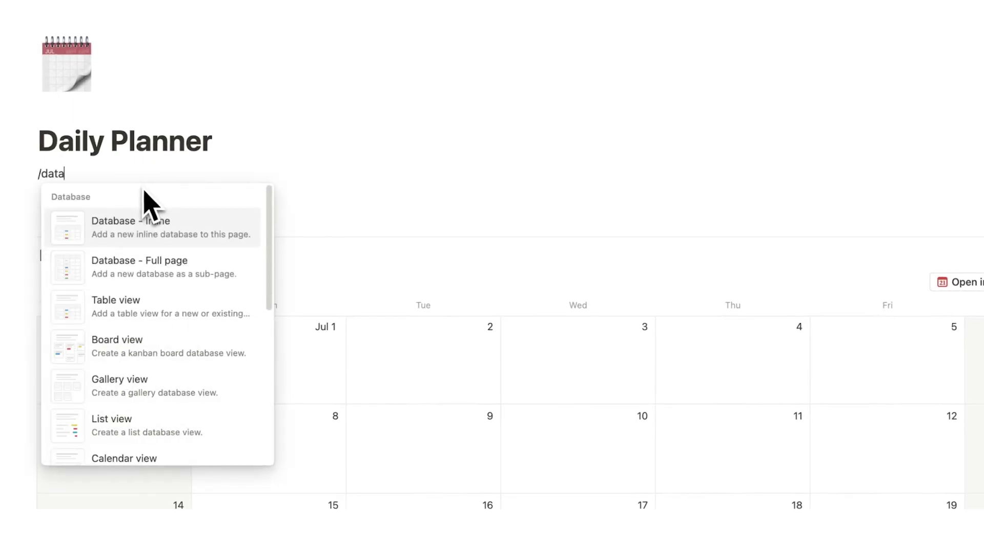
pyautogui.click(164, 303)
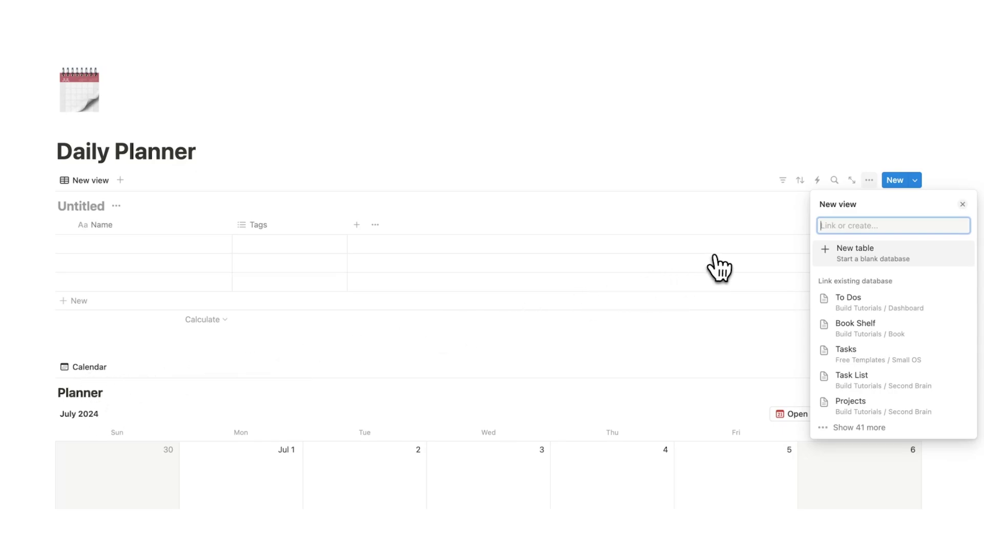
pyautogui.write('Planner')
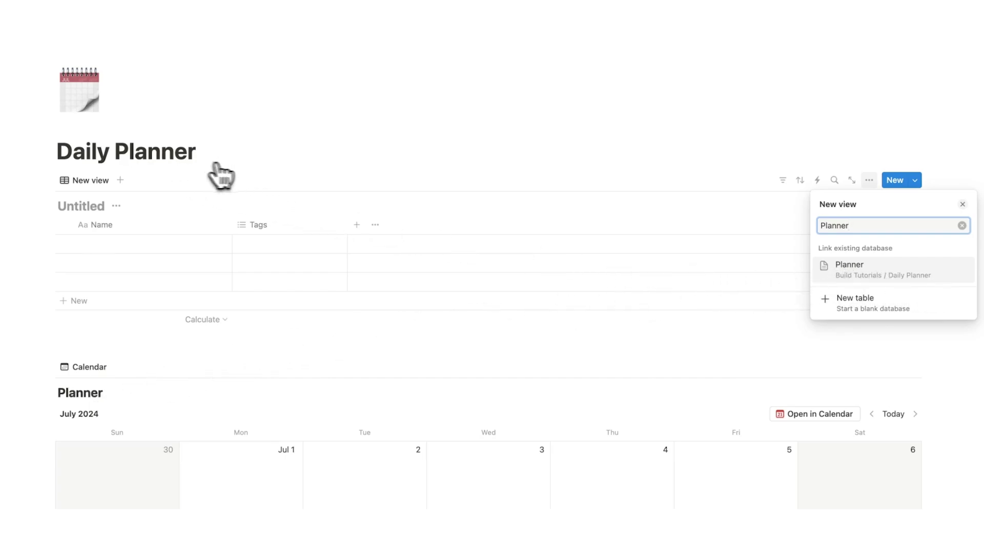
pyautogui.click(851, 267)
pyautogui.click(266, 154)
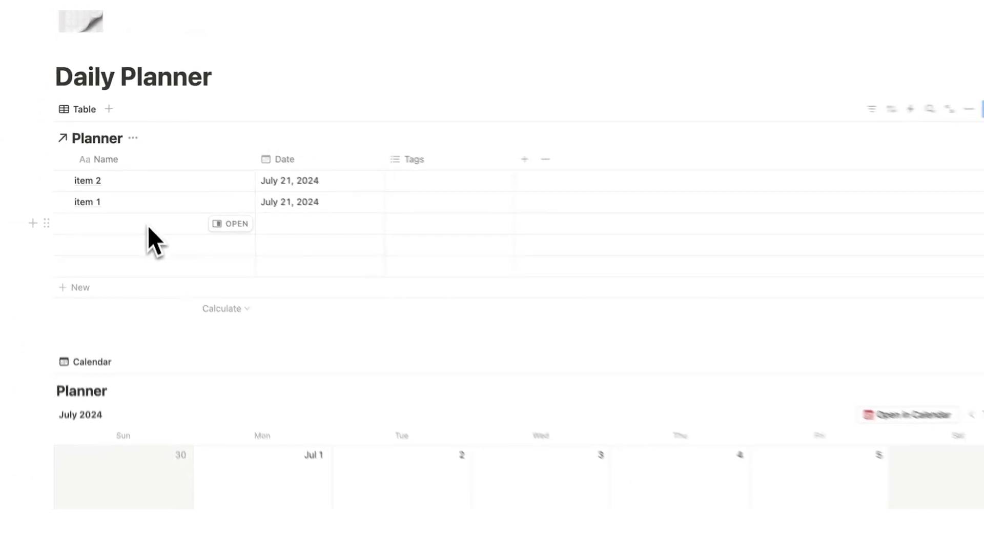
pyautogui.scroll(-5, 154, 223)
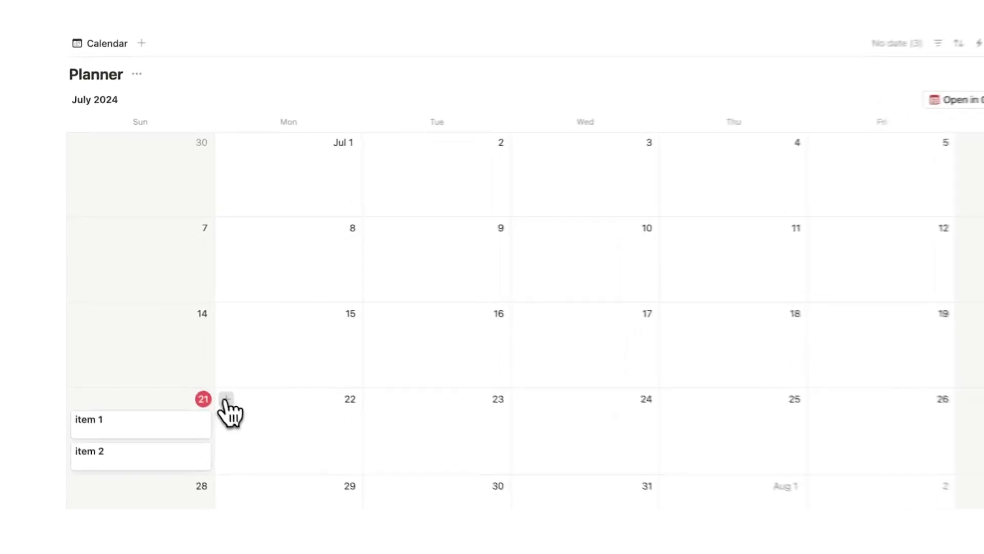
# Add a new entry named item 3 on July 22
pyautogui.click(222, 400)
pyautogui.write('item 3')
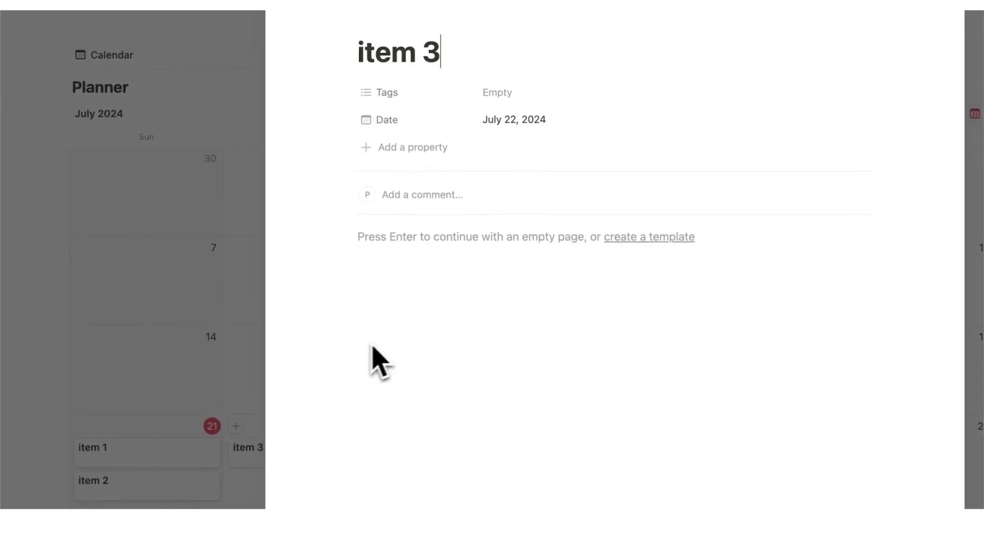
pyautogui.click(243, 314)
pyautogui.scroll(8, 241, 325)
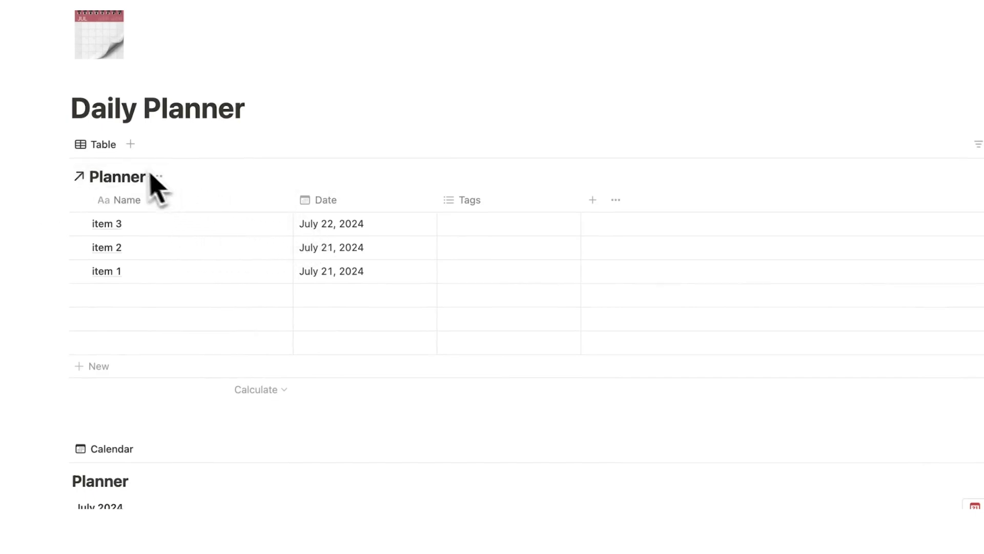
# Add an empty line under the page title and rename the table view to Today
pyautogui.click(279, 114)
pyautogui.press('Return')
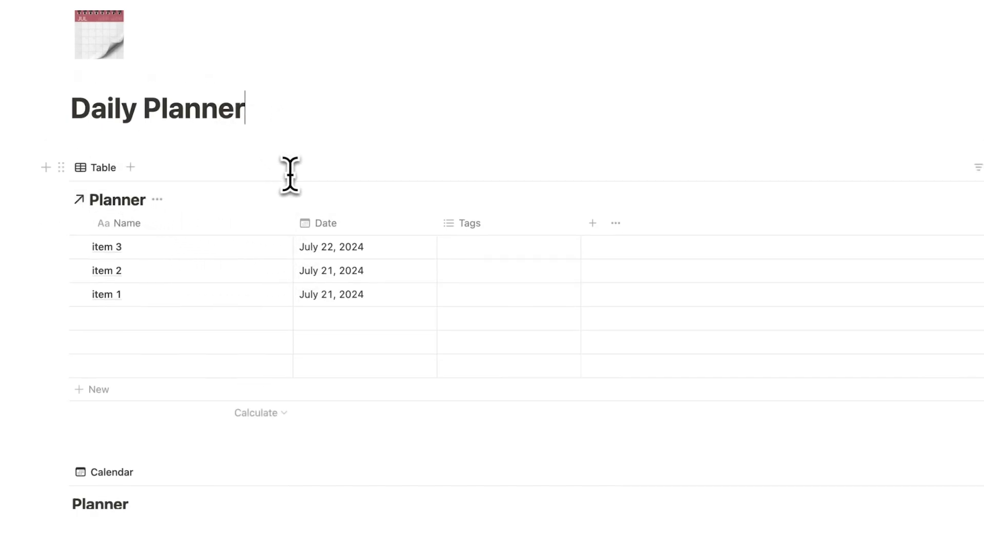
pyautogui.click(105, 170)
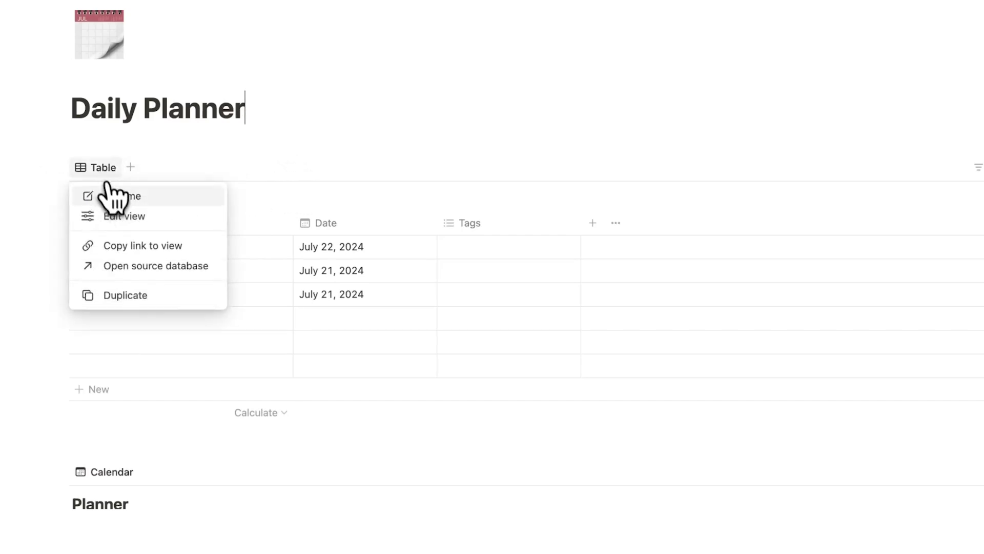
pyautogui.press('Escape')
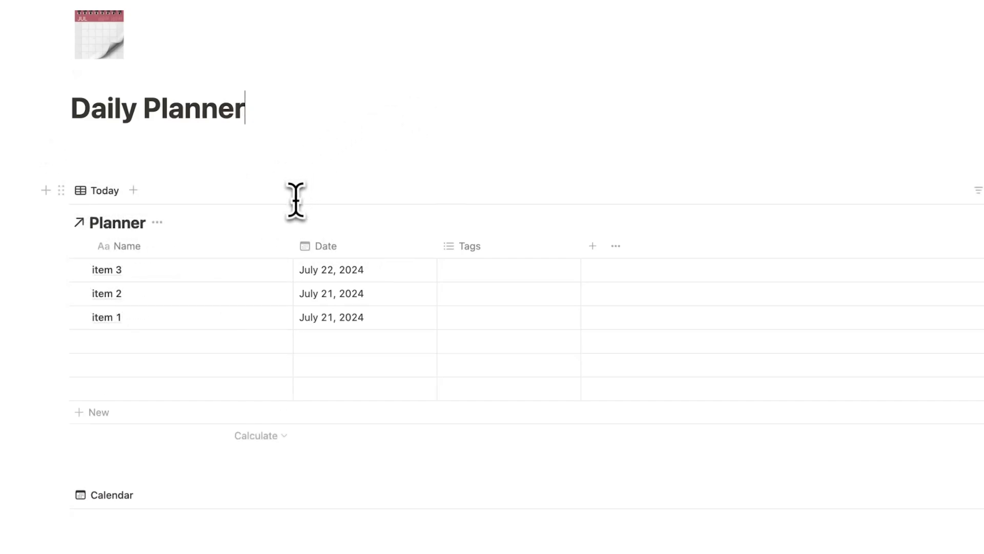
# Delete the Tags property from the Planner database
pyautogui.click(510, 249)
pyautogui.click(515, 482)
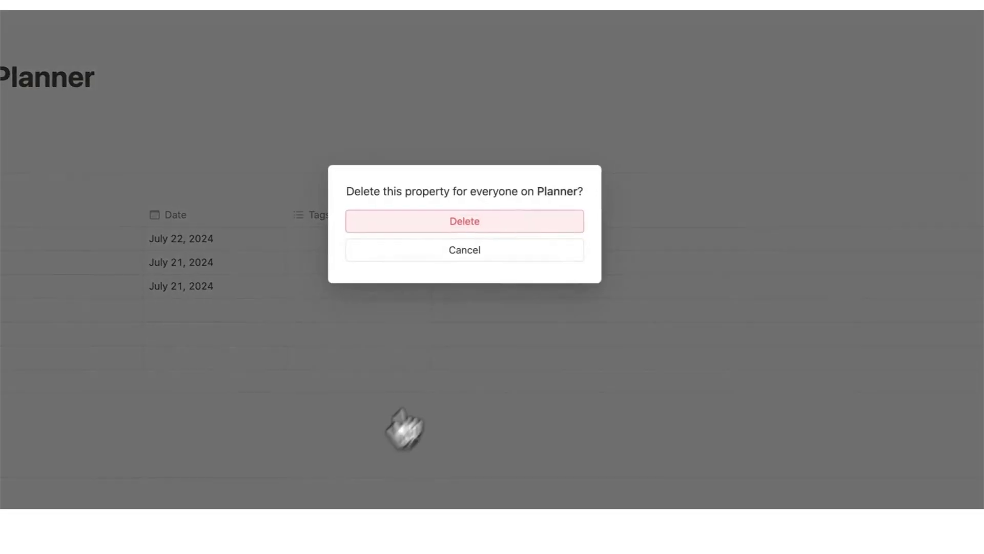
pyautogui.click(663, 258)
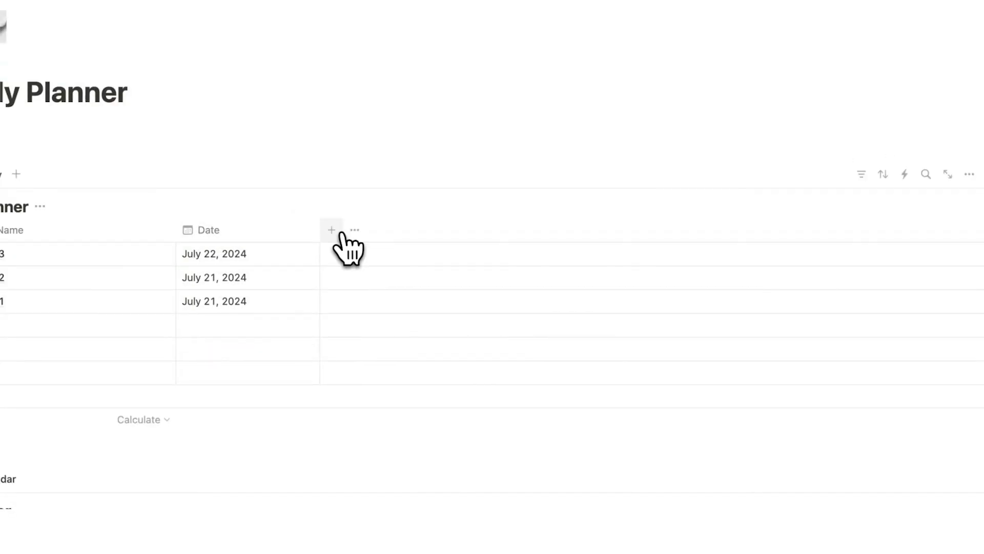
# Add an unnamed, narrow Checkbox column to the Today table, placed before Name
pyautogui.click(332, 229)
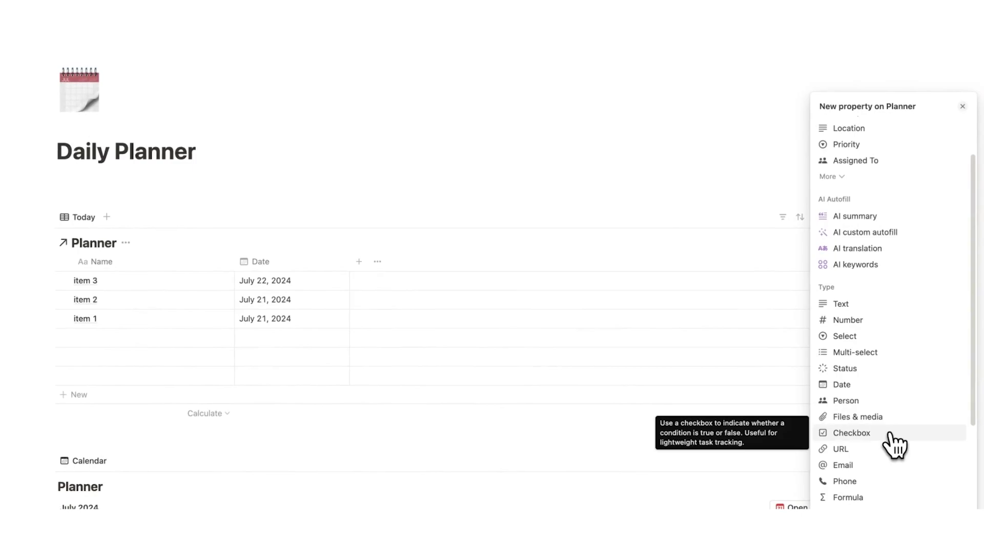
pyautogui.click(893, 434)
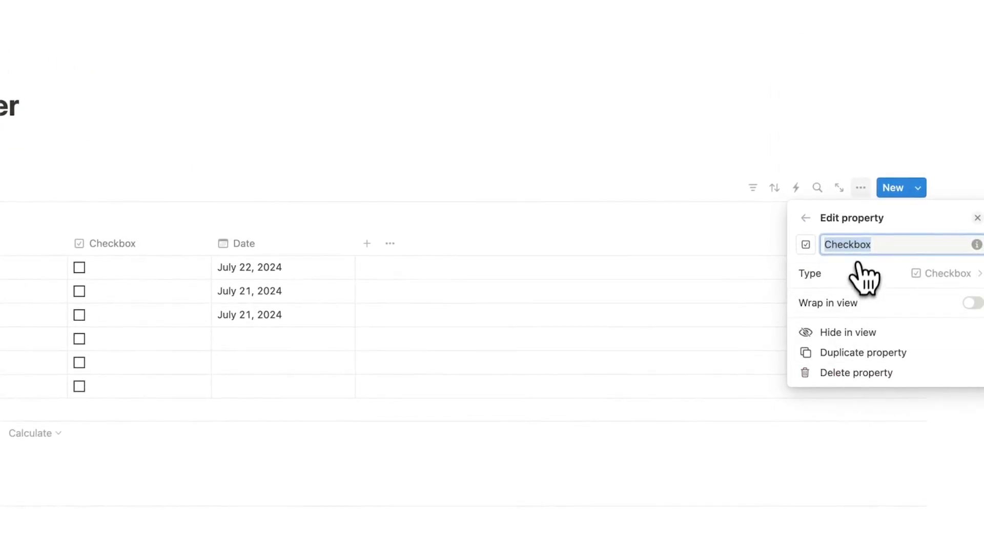
pyautogui.click(574, 143)
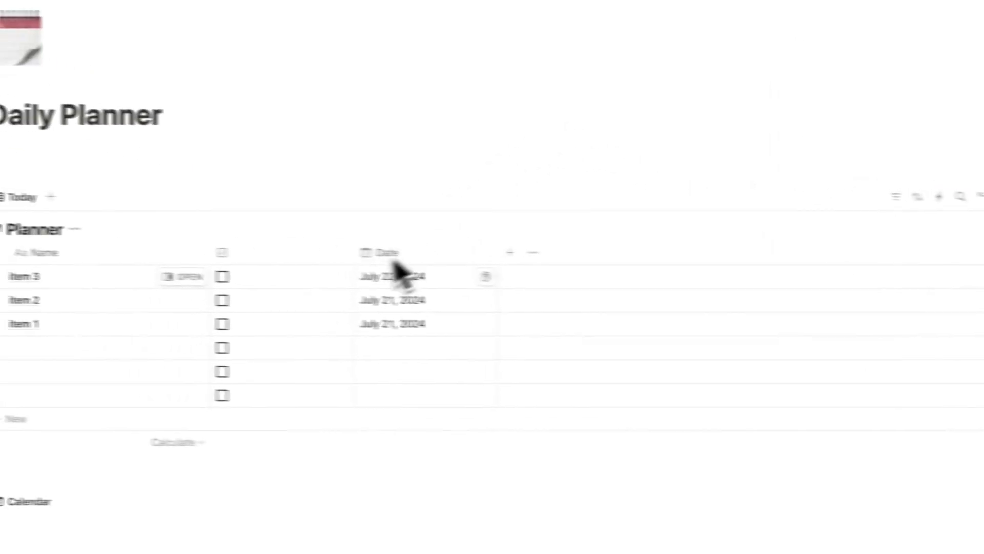
pyautogui.moveTo(413, 260); pyautogui.dragTo(237, 271)
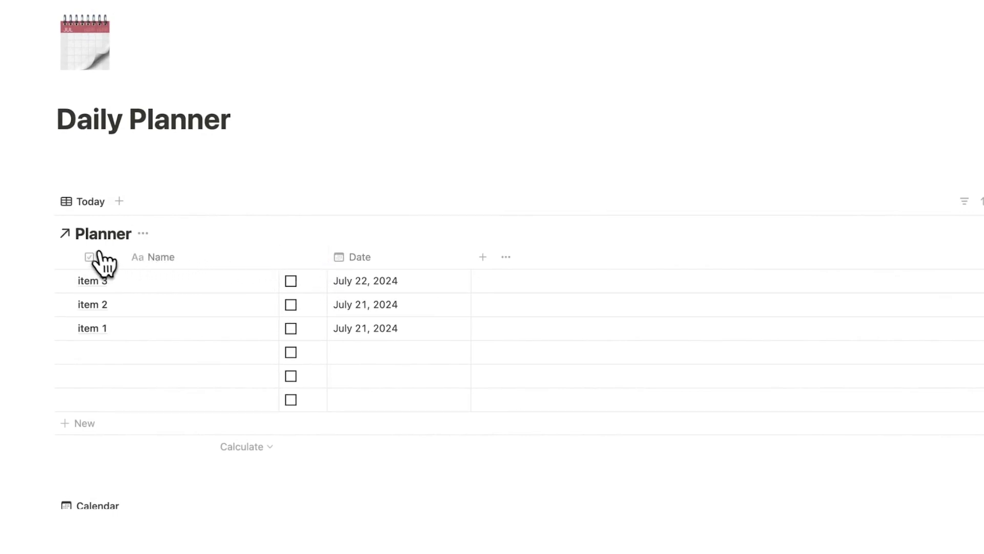
pyautogui.moveTo(100, 259); pyautogui.dragTo(128, 263)
pyautogui.scroll(-1, 220, 214)
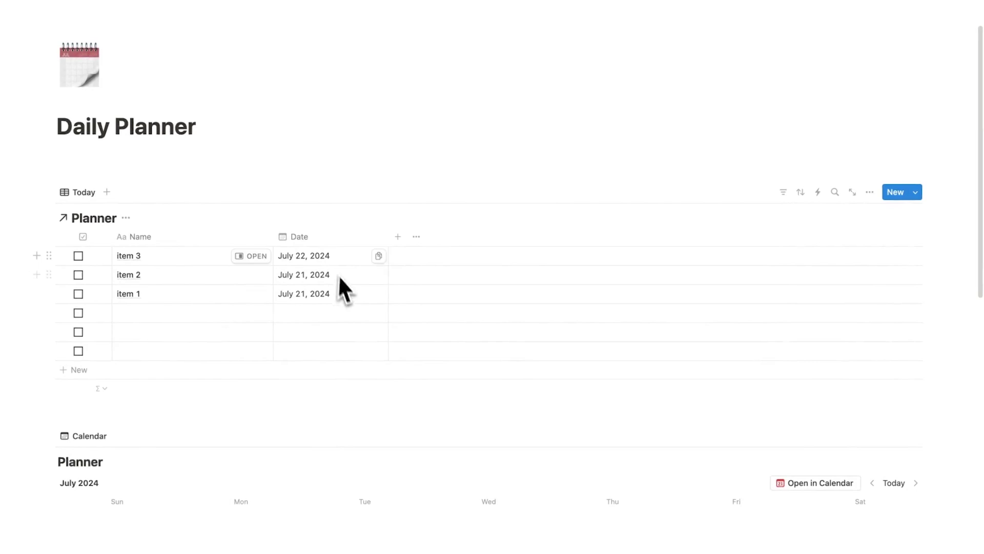
pyautogui.scroll(-3, 247, 260)
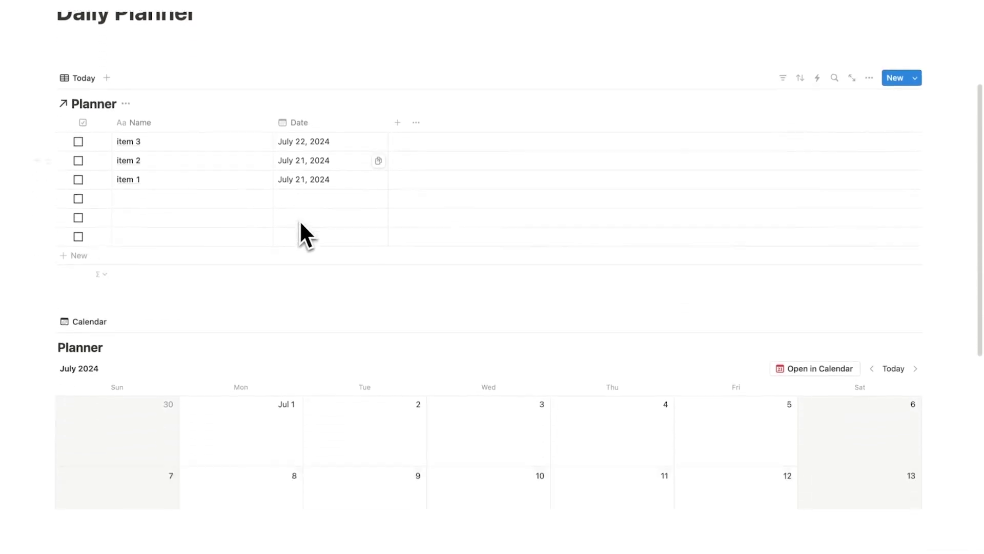
pyautogui.scroll(-6, 302, 226)
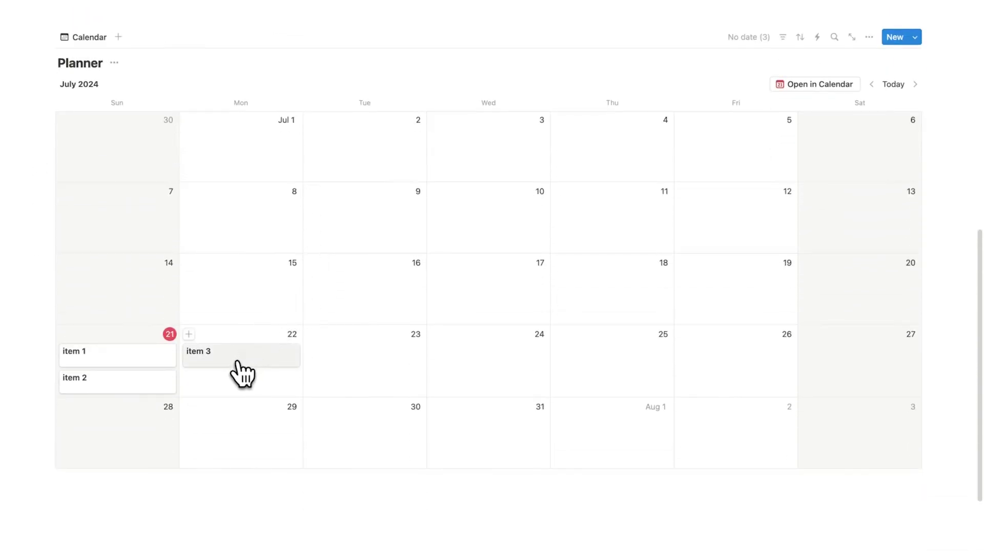
pyautogui.click(242, 374)
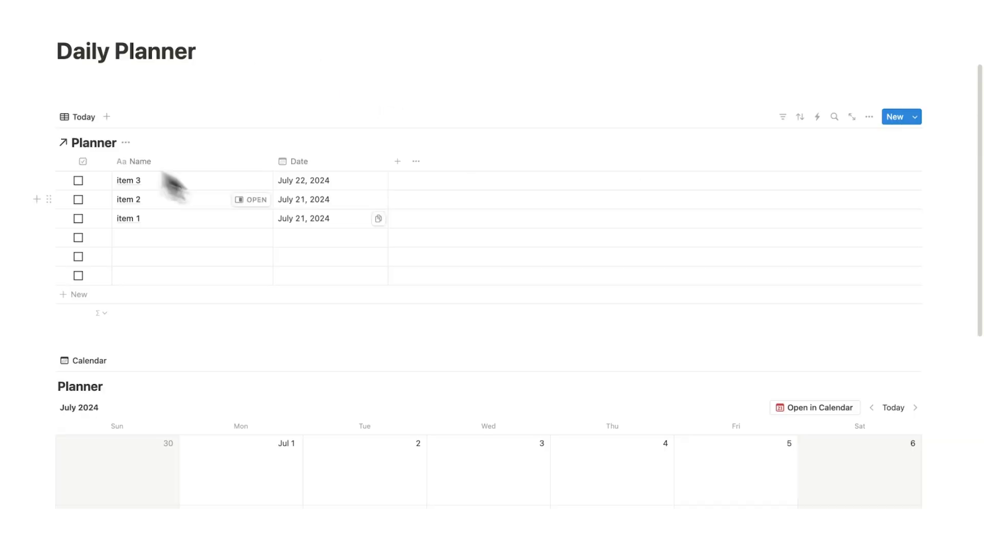
pyautogui.scroll(-4, 272, 241)
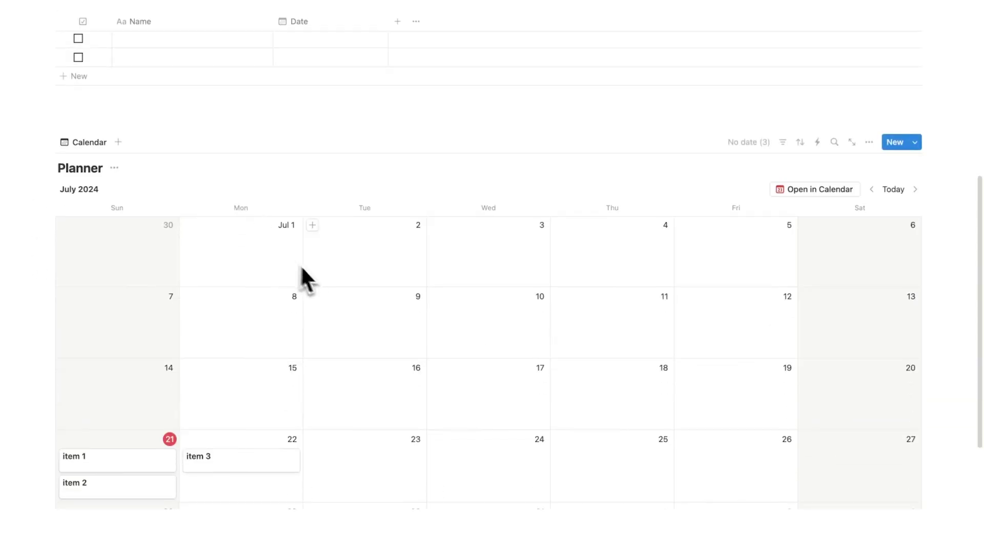
pyautogui.scroll(6, 353, 373)
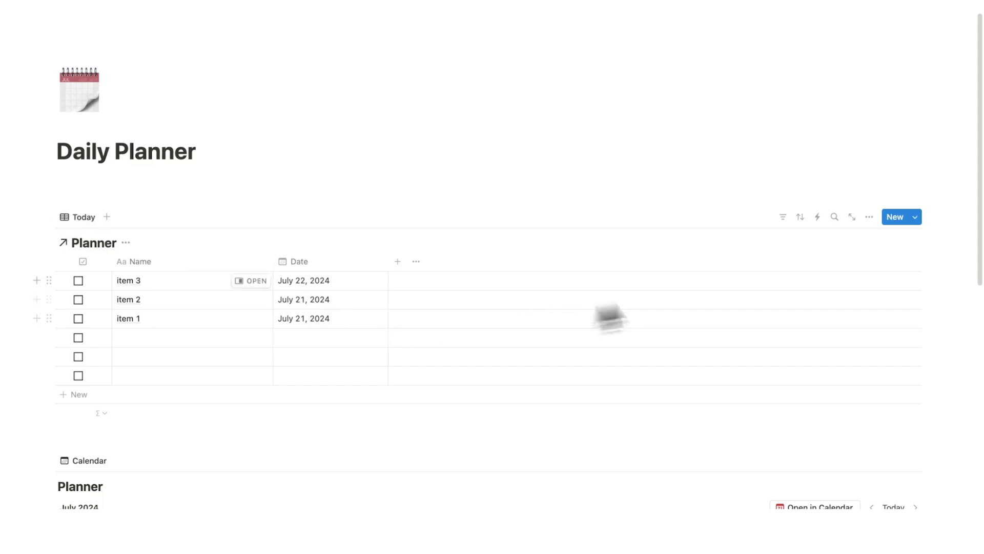
# Filter the Today table to Date relative to today: This day
pyautogui.click(783, 217)
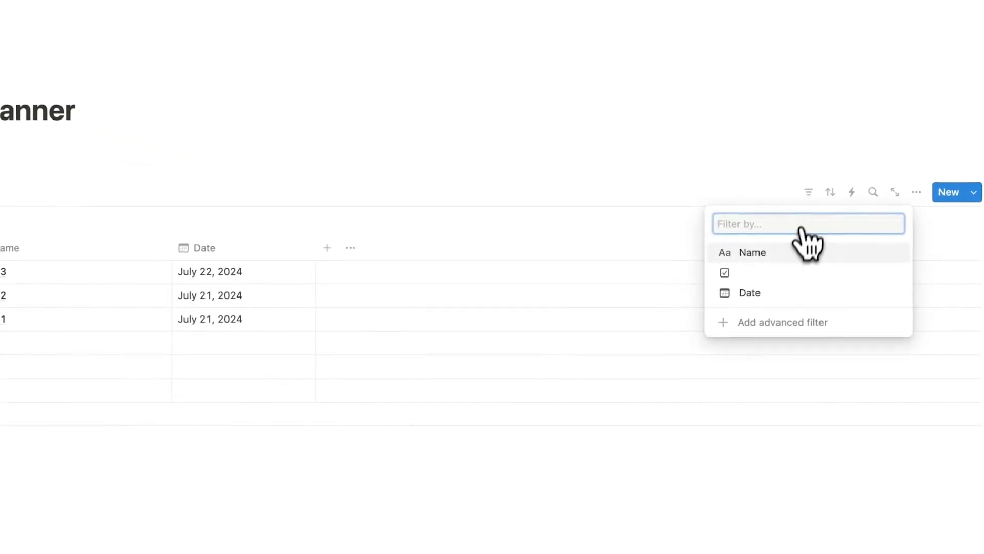
pyautogui.click(795, 296)
pyautogui.click(154, 245)
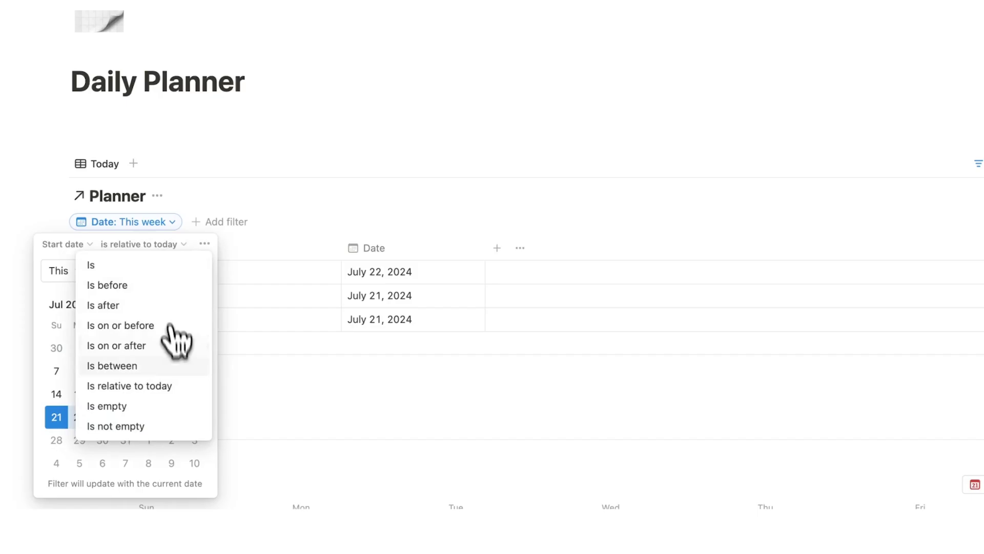
pyautogui.click(179, 390)
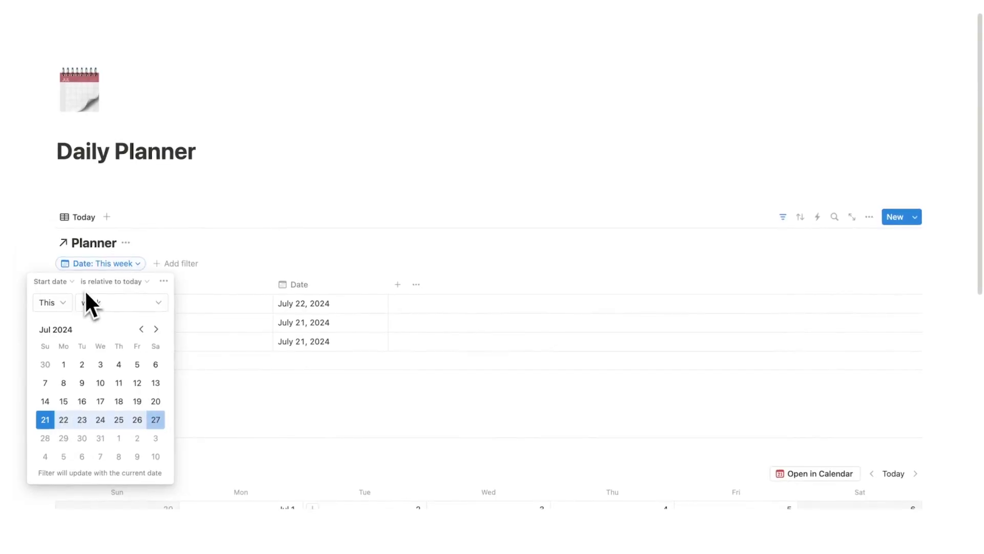
pyautogui.click(123, 308)
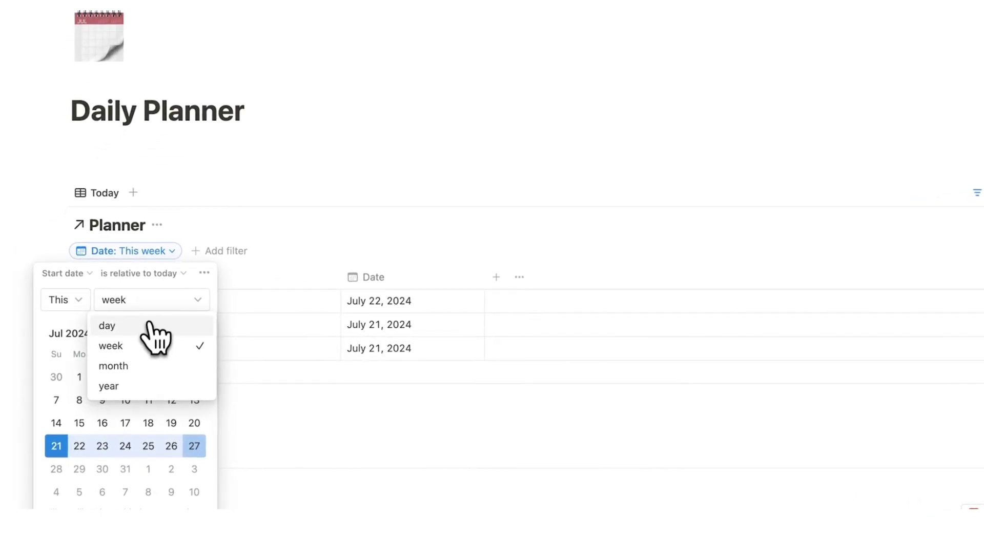
pyautogui.click(138, 327)
pyautogui.click(195, 386)
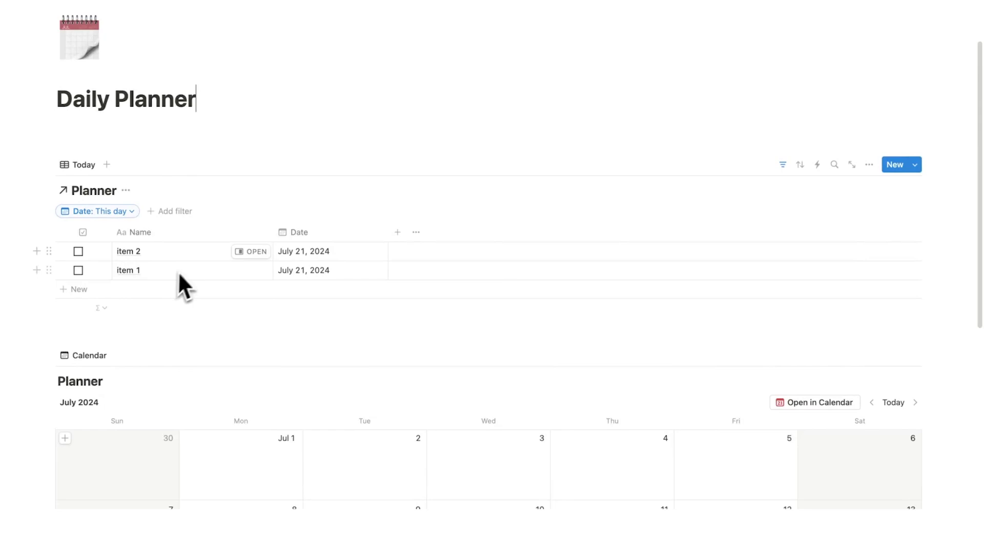
pyautogui.scroll(-7, 189, 268)
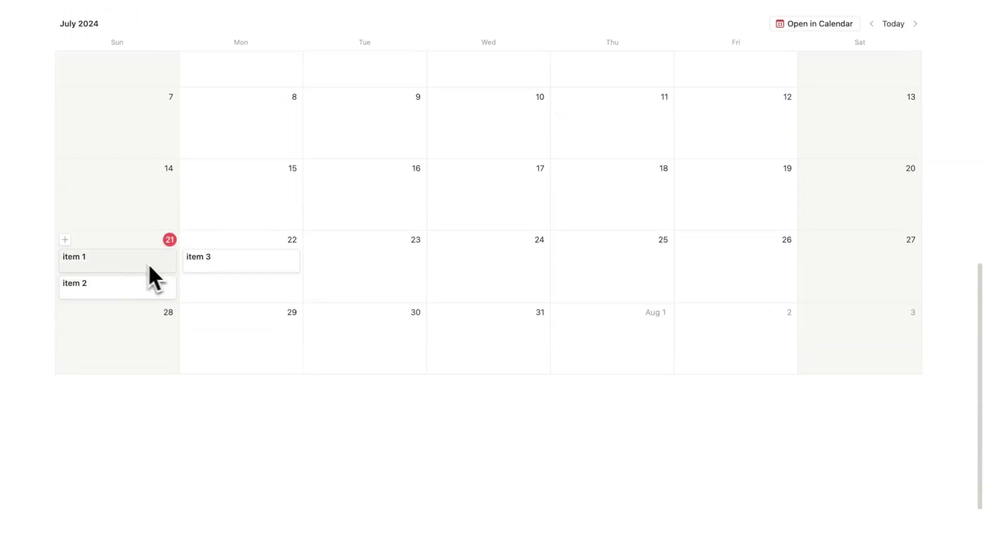
# Move item 1 to July 22, then block out 6:45–9:30 AM Friday the 15th in Notion Calendar
pyautogui.moveTo(142, 271); pyautogui.dragTo(257, 287)
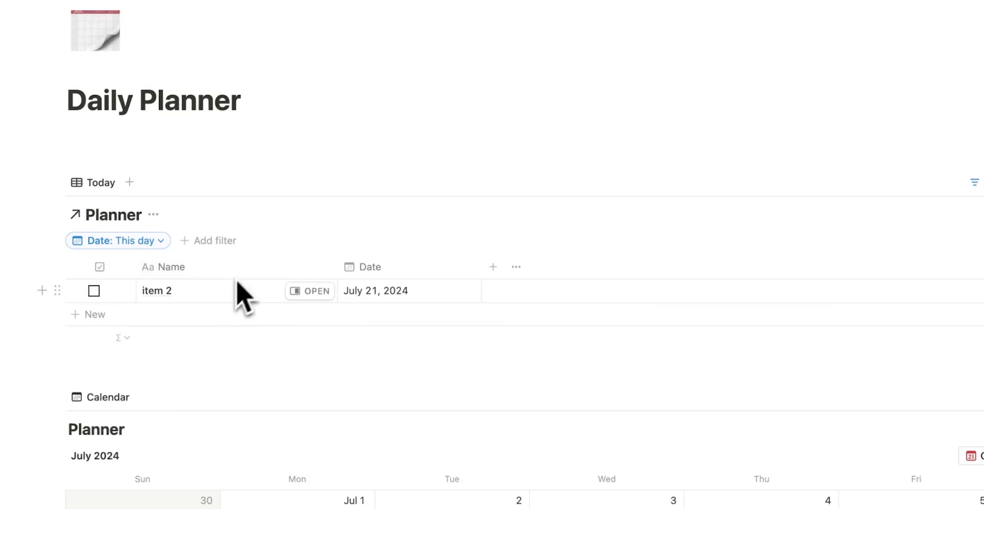
pyautogui.moveTo(307, 352); pyautogui.dragTo(195, 349)
pyautogui.scroll(5, 264, 308)
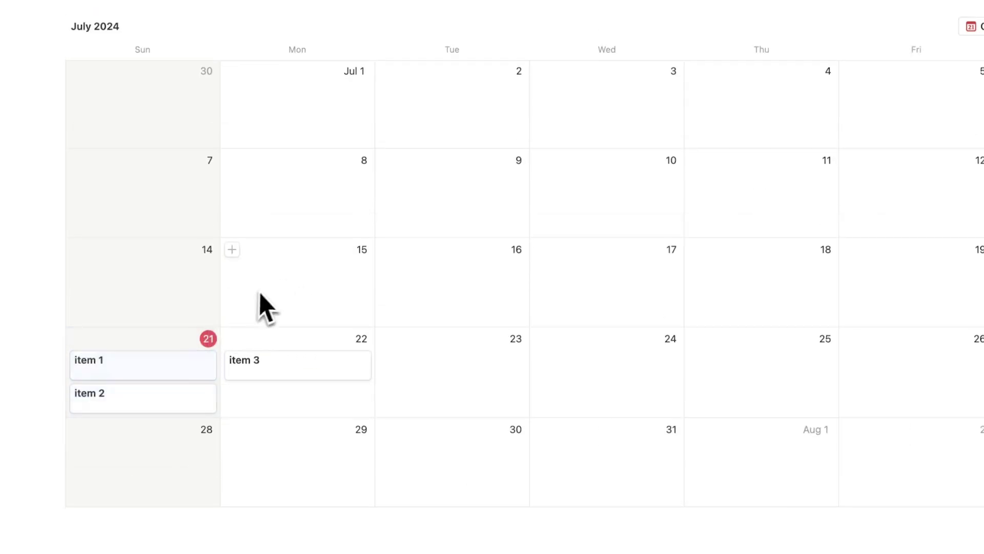
pyautogui.scroll(3, 323, 308)
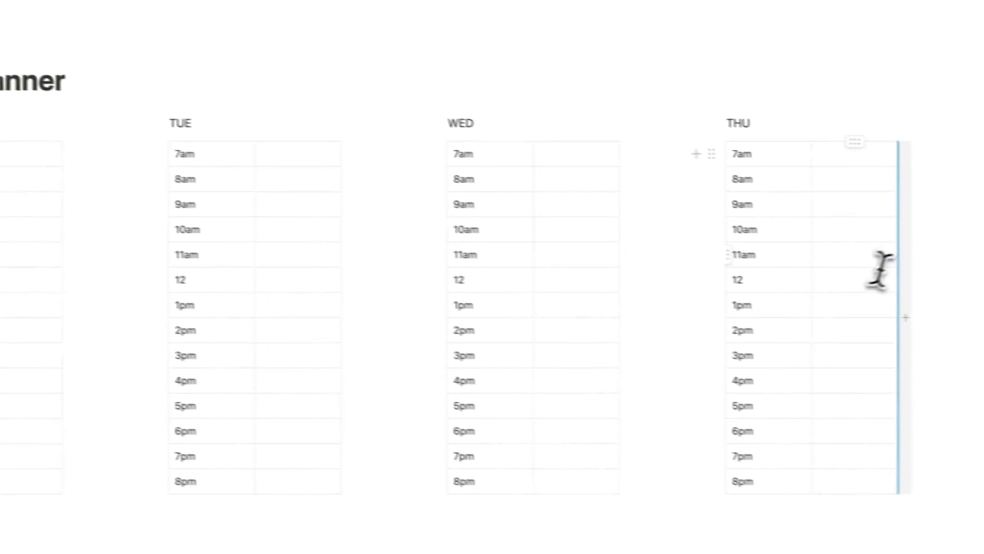
pyautogui.moveTo(956, 351); pyautogui.dragTo(585, 225)
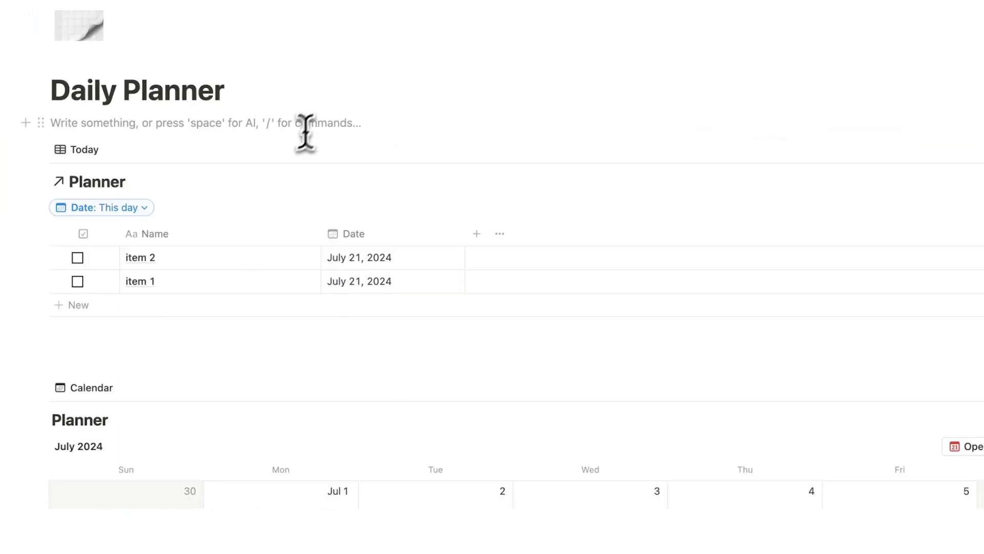
pyautogui.press('Up')
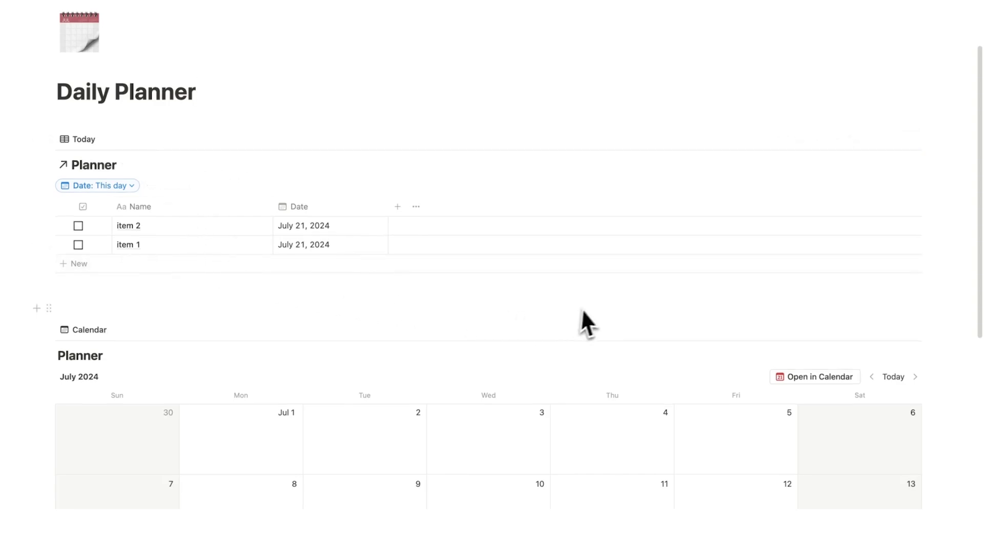
pyautogui.scroll(-2, 590, 313)
pyautogui.scroll(-2, 600, 302)
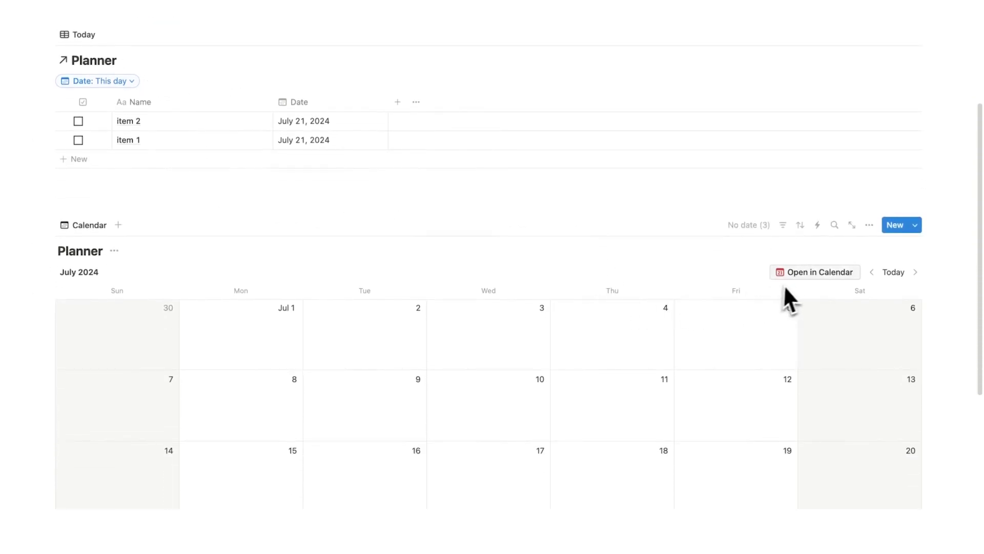
pyautogui.click(798, 279)
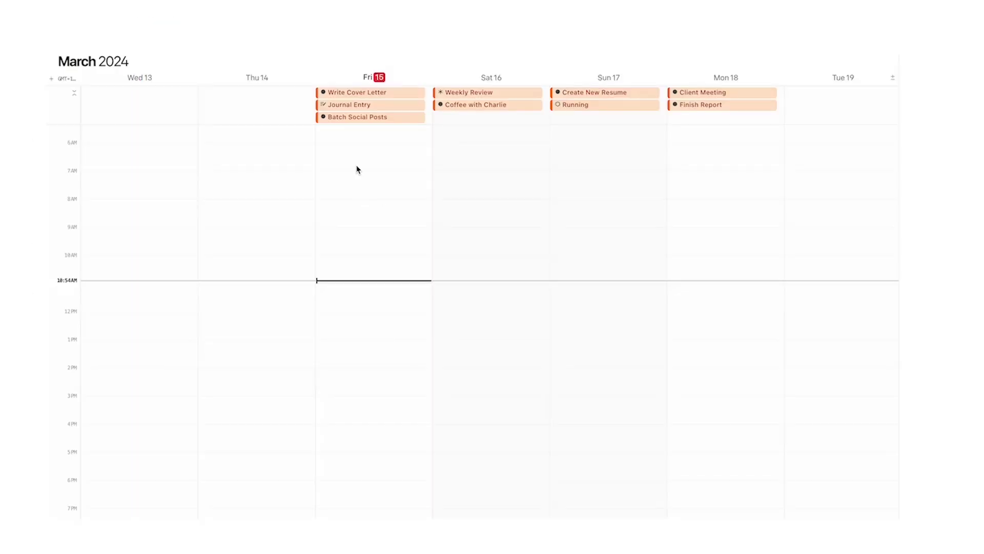
pyautogui.moveTo(241, 200); pyautogui.dragTo(244, 310)
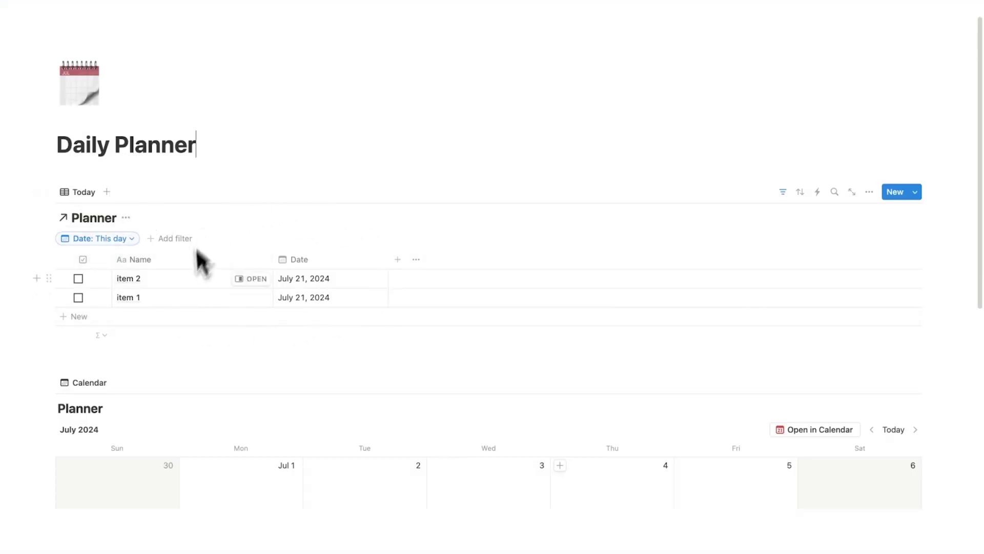
# Add a text property named Time to the Today table
pyautogui.click(397, 259)
pyautogui.scroll(-3, 929, 238)
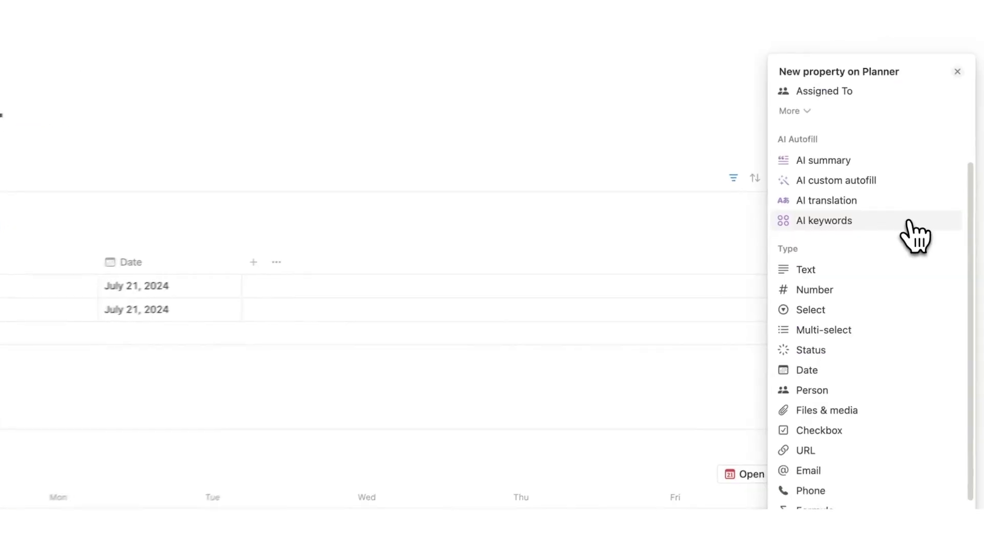
pyautogui.scroll(-3, 925, 239)
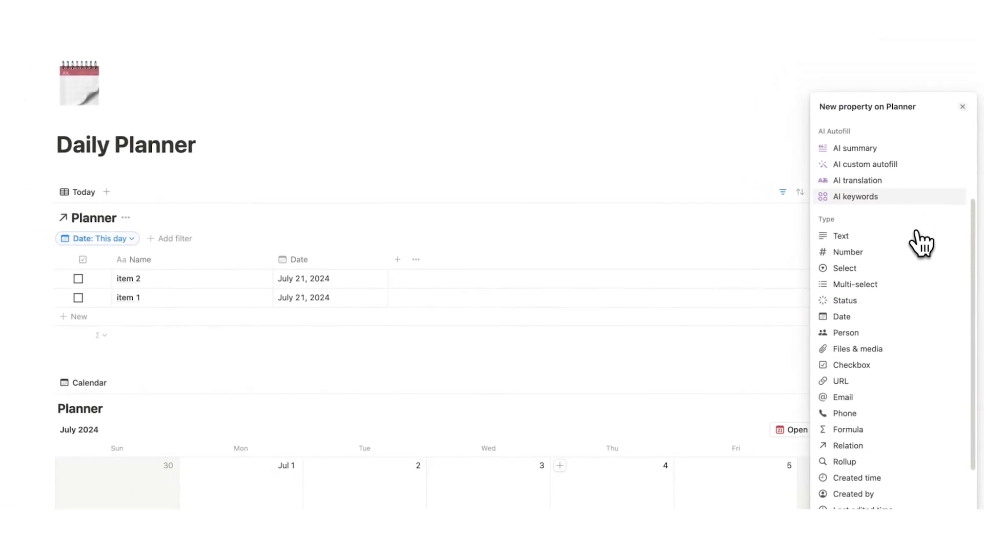
pyautogui.click(918, 232)
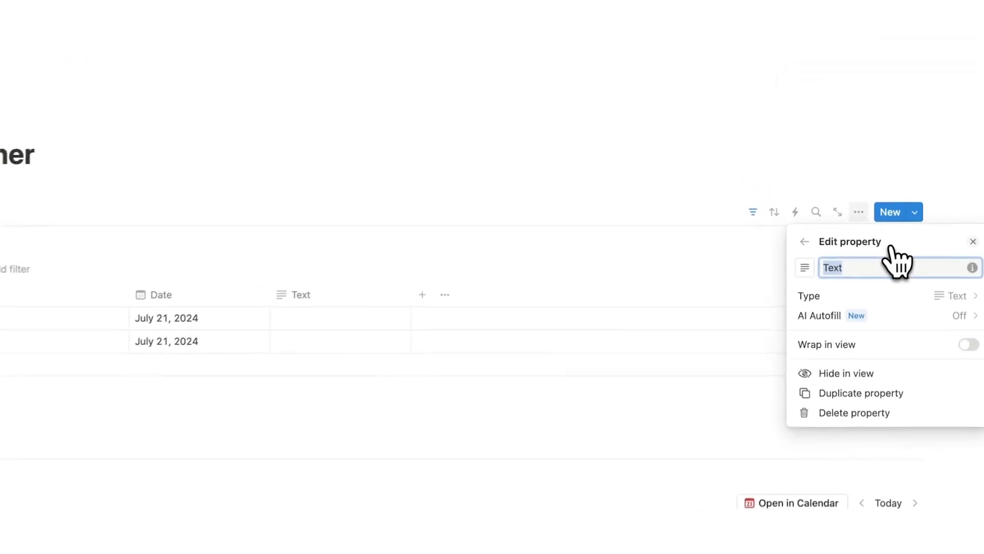
pyautogui.write('T')
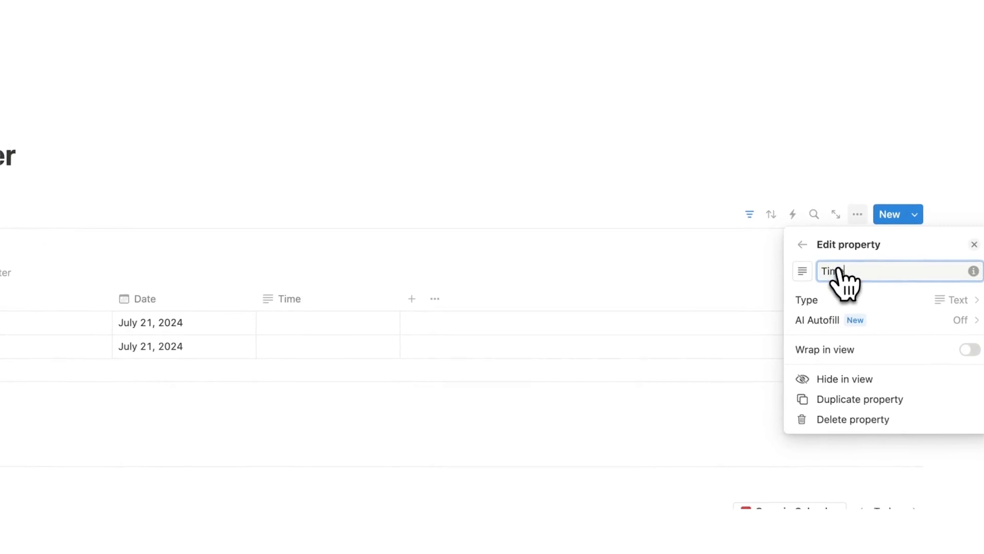
# Move the Date column to the front of the table and make it narrower
pyautogui.moveTo(495, 264); pyautogui.dragTo(101, 267)
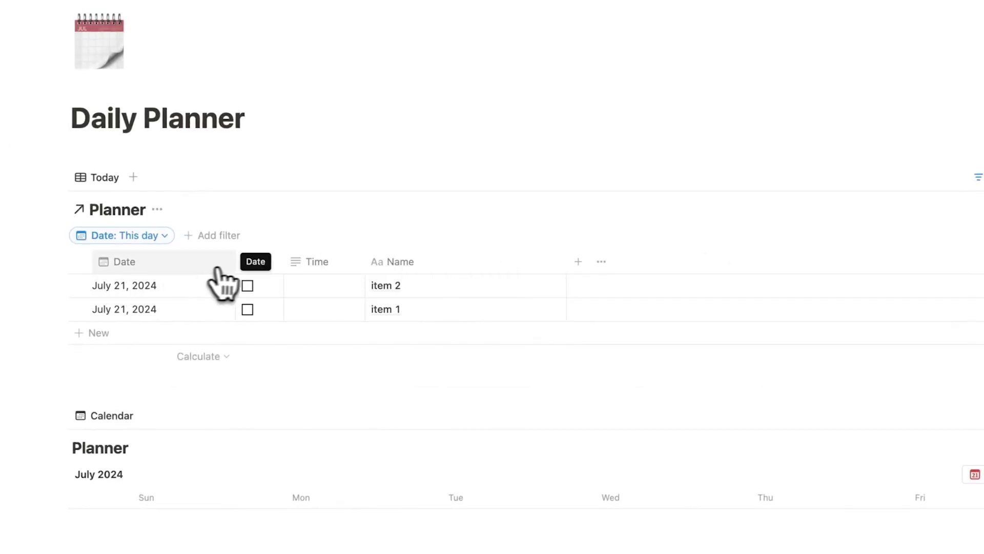
pyautogui.moveTo(234, 264); pyautogui.dragTo(193, 263)
pyautogui.click(152, 265)
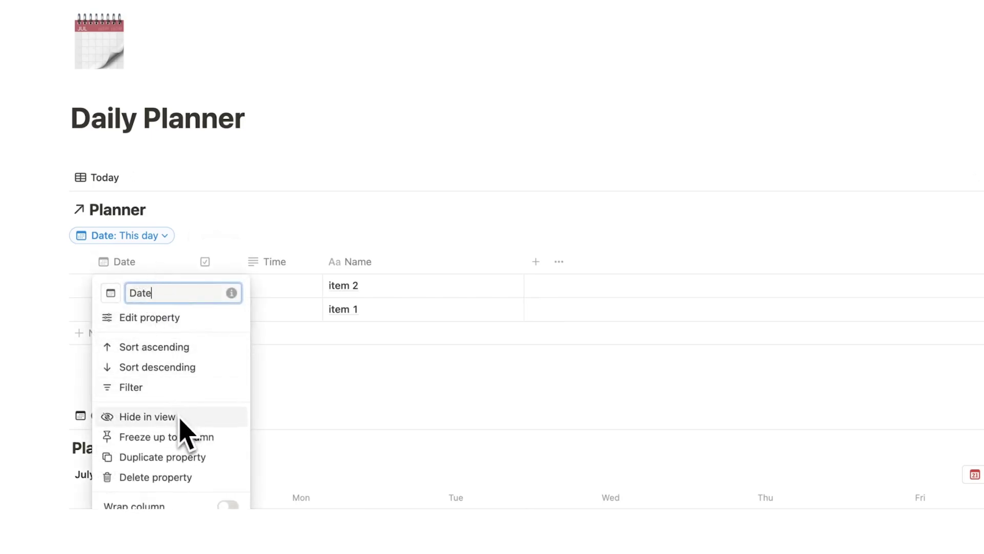
pyautogui.click(248, 149)
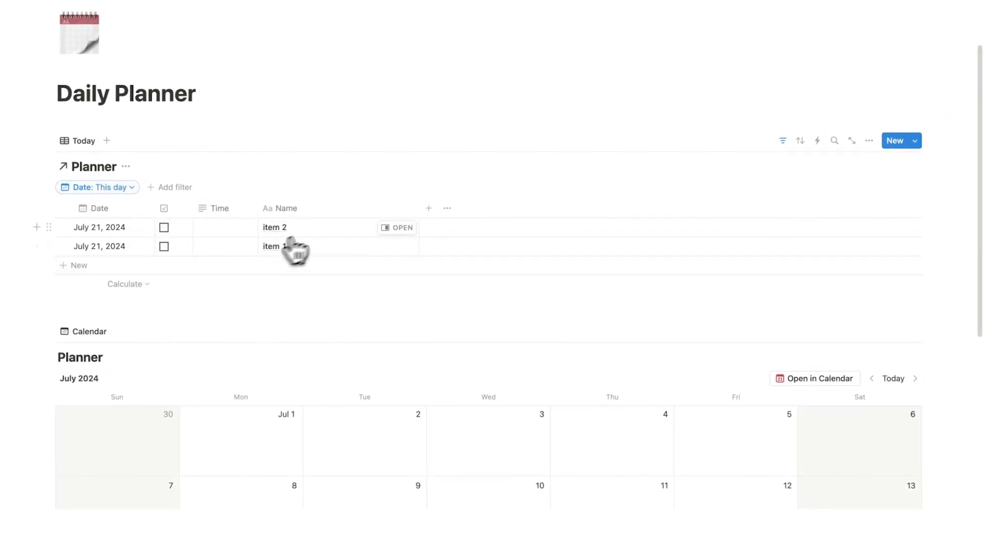
# Change item 2's date to July 22, then drag items 2 and 3 onto July 21
pyautogui.click(127, 229)
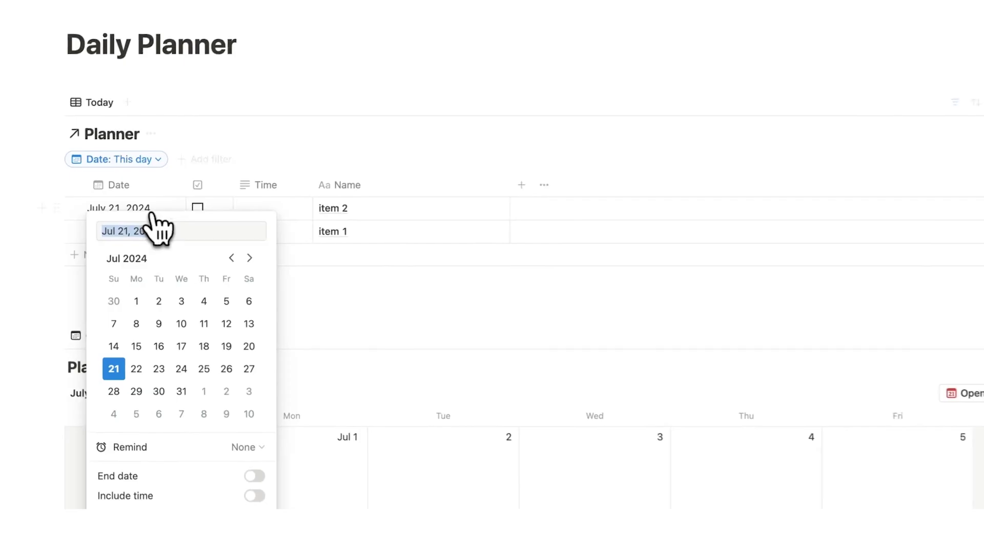
pyautogui.click(136, 369)
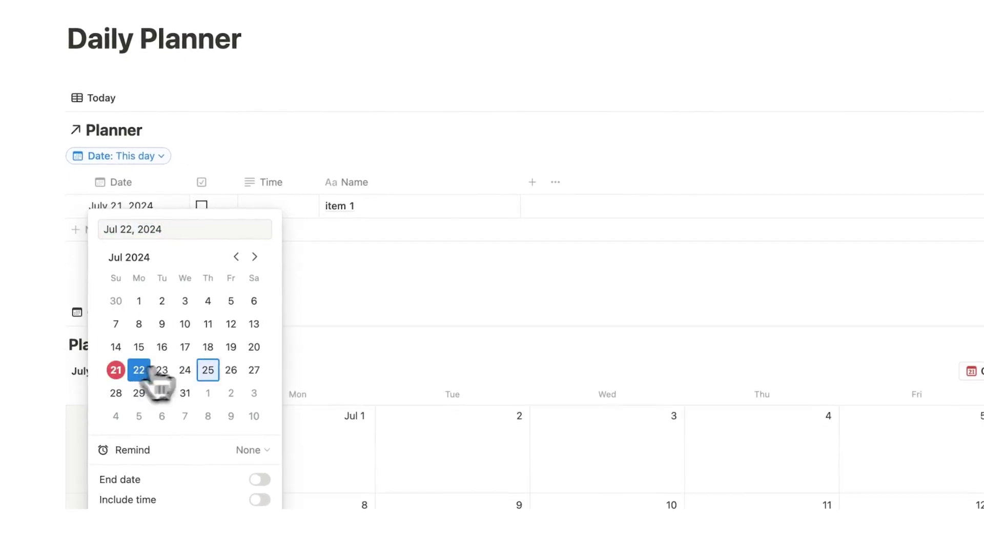
pyautogui.click(470, 287)
pyautogui.scroll(-5, 446, 270)
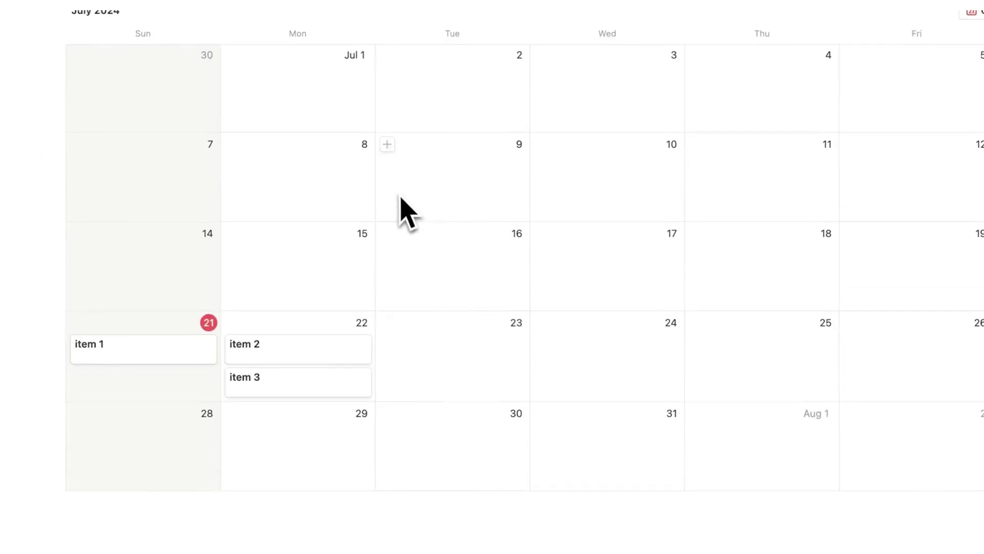
pyautogui.moveTo(223, 369); pyautogui.dragTo(208, 365)
pyautogui.moveTo(267, 357); pyautogui.dragTo(185, 358)
pyautogui.scroll(7, 315, 312)
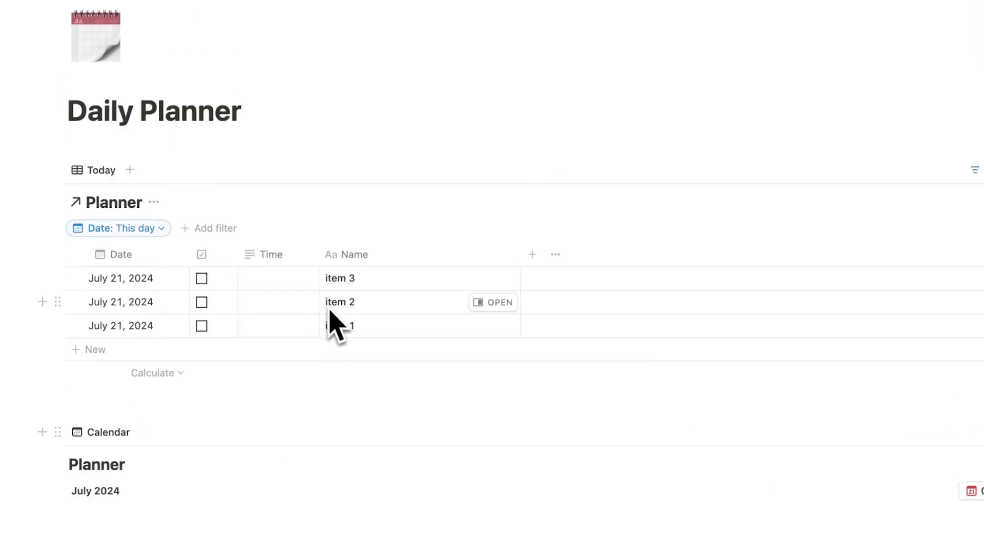
# Fill the Time column with 7am for item 3, 8am for item 2 and 9am for item 1
pyautogui.click(293, 286)
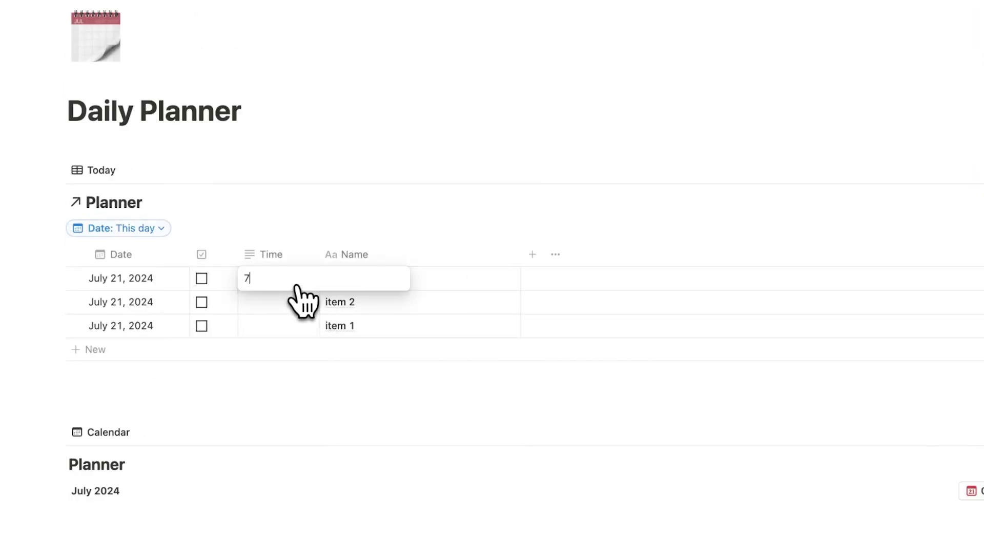
pyautogui.write('8am')
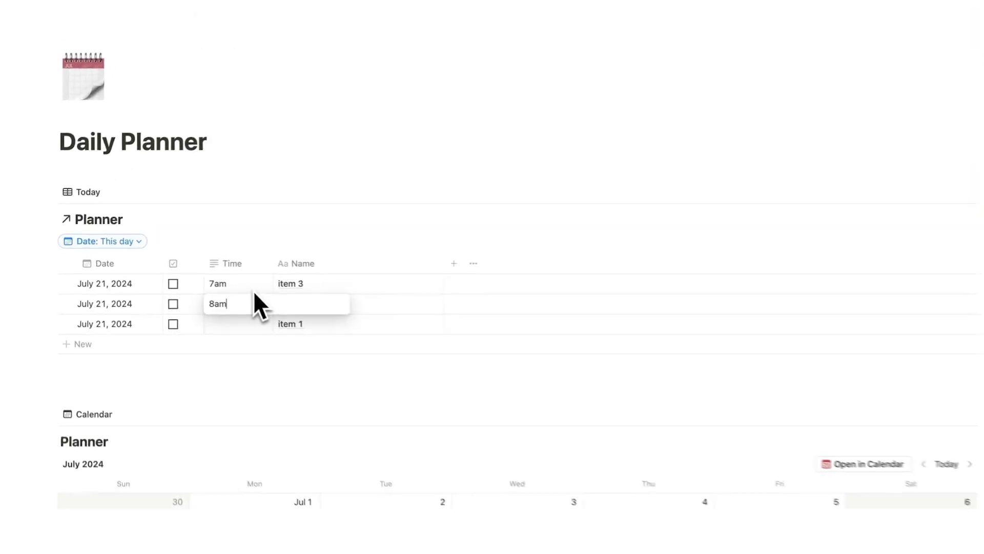
pyautogui.press('Return')
pyautogui.press('Down')
pyautogui.write('9am')
pyautogui.press('Return')
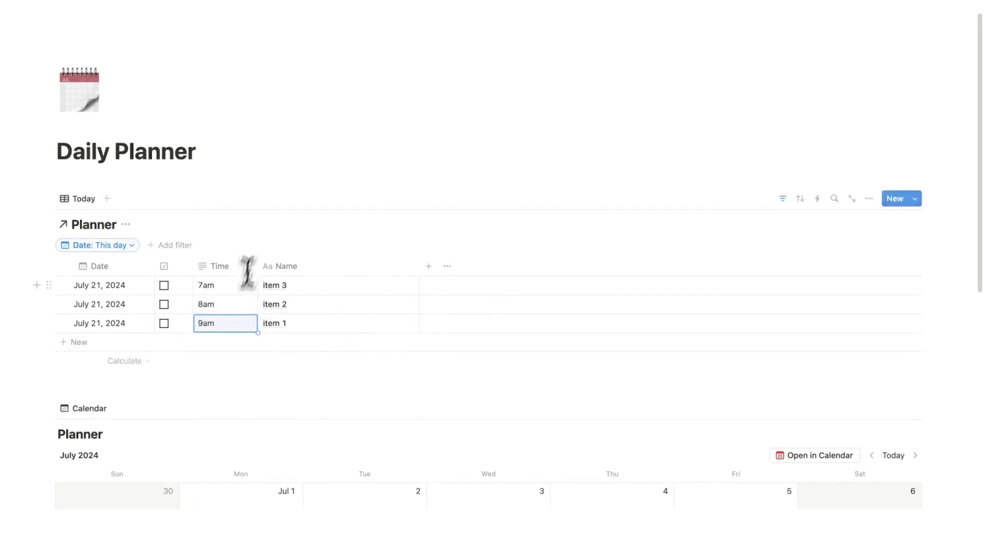
pyautogui.click(261, 157)
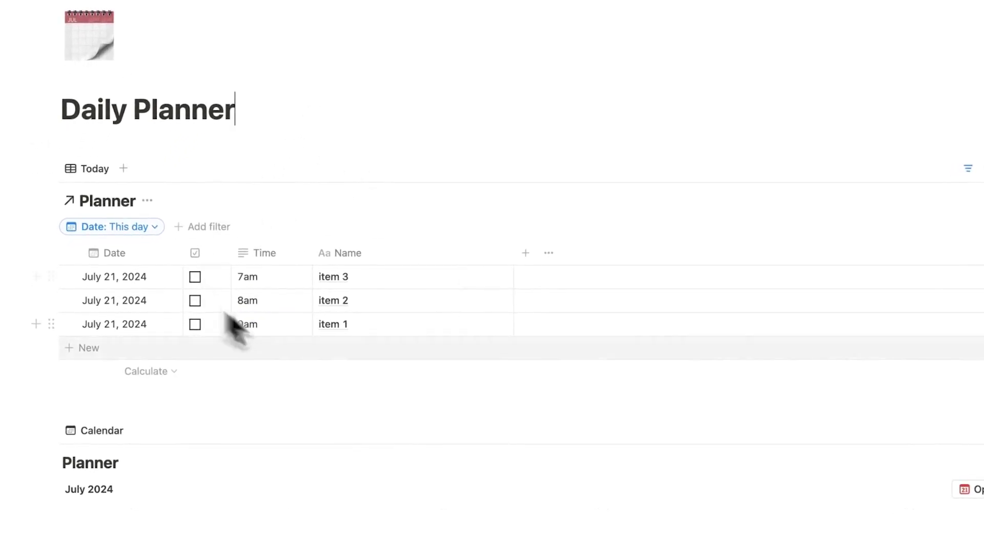
pyautogui.scroll(-10, 233, 325)
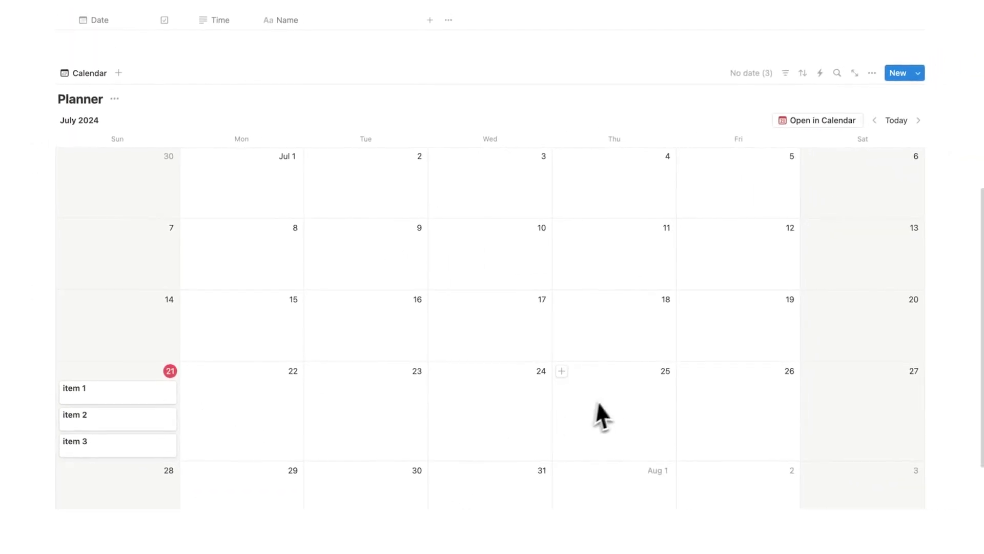
pyautogui.scroll(5, 370, 335)
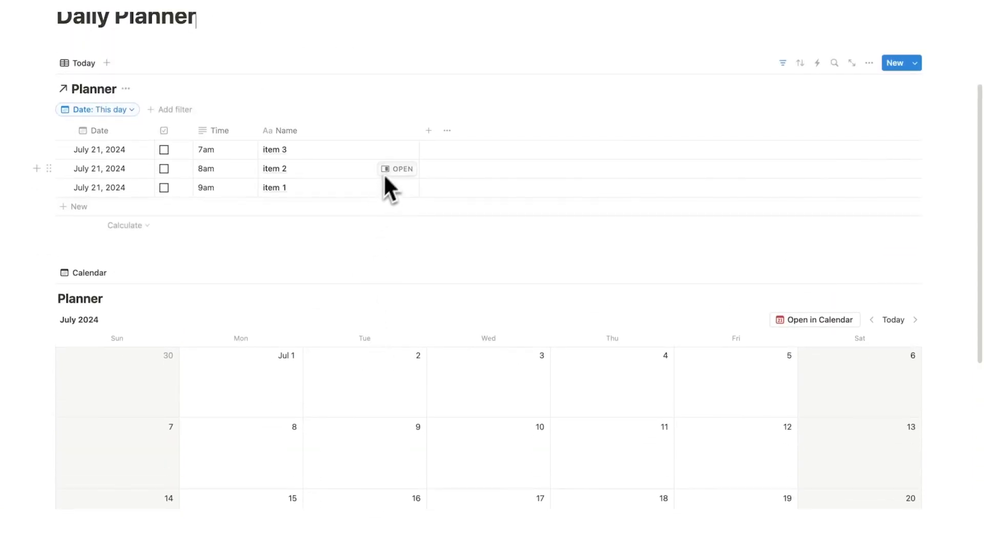
# Add a body note to item 3's page about sending it on once done
pyautogui.click(396, 149)
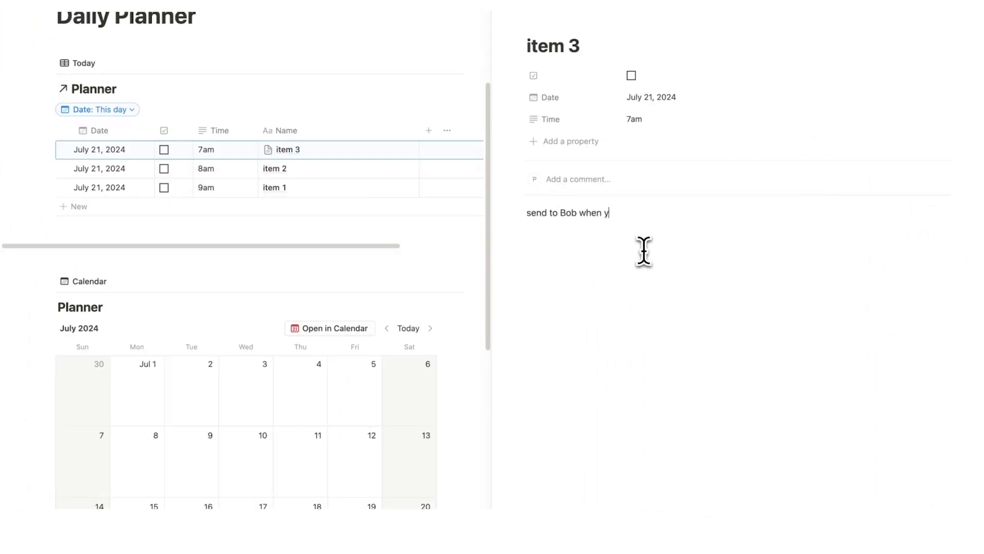
pyautogui.write('done')
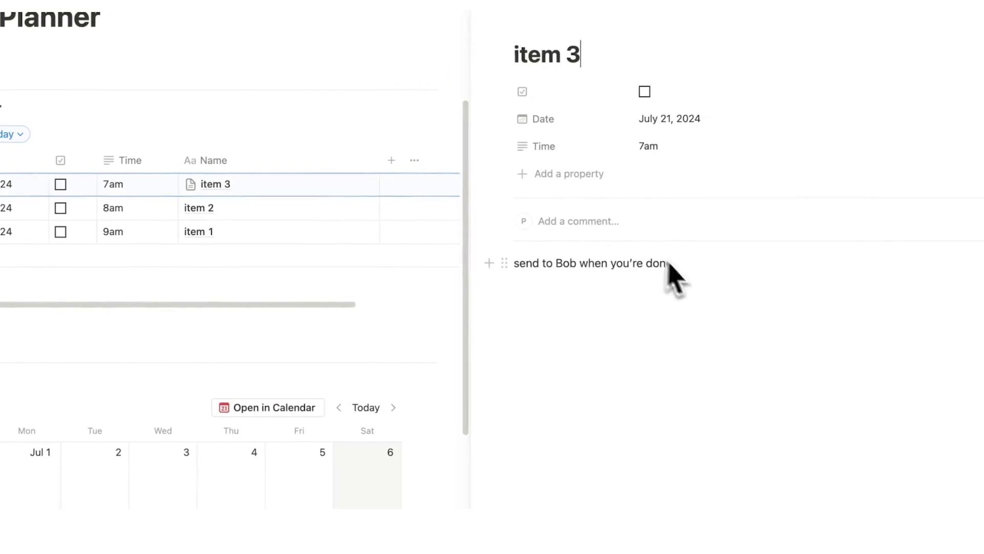
pyautogui.click(487, 26)
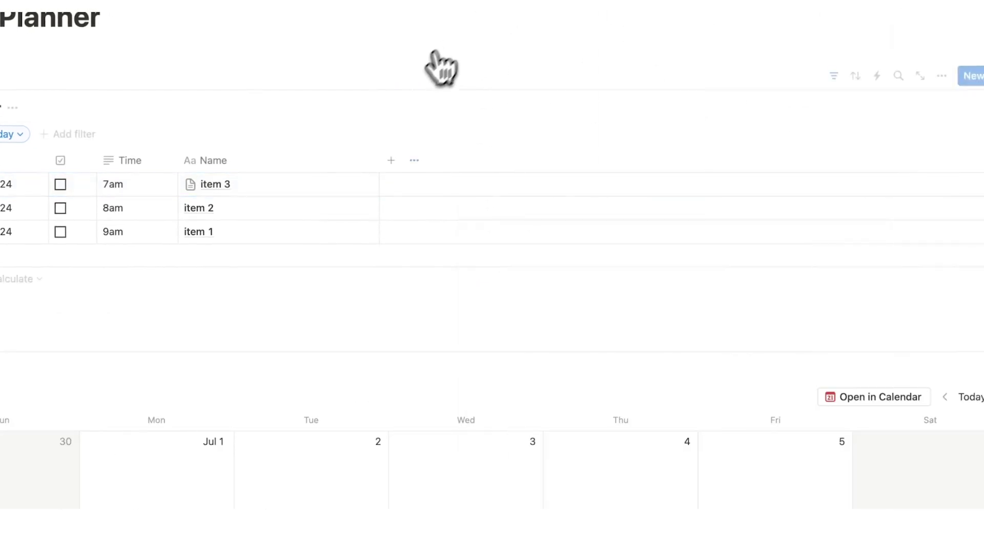
# Tick the checkboxes for item 3 and item 2 in the Today table
pyautogui.click(164, 267)
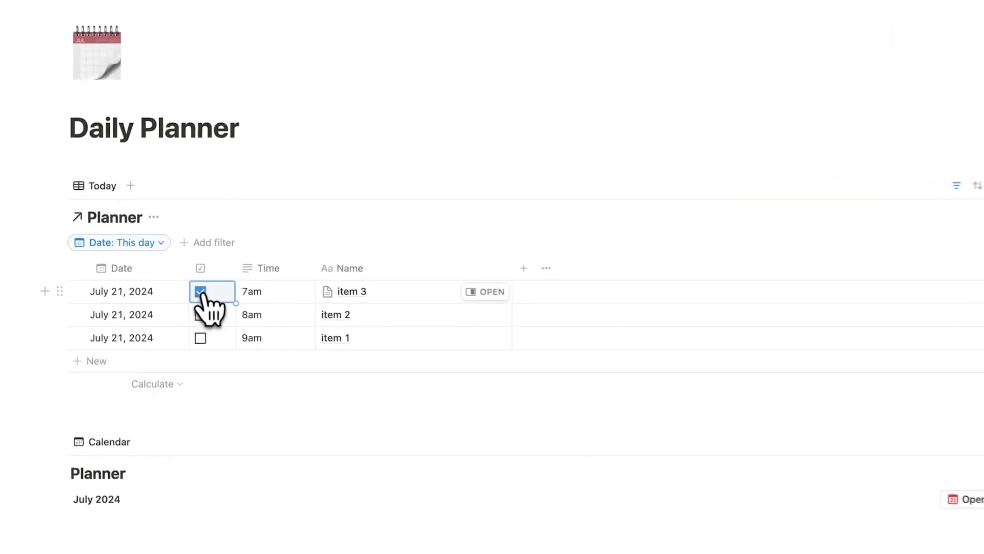
pyautogui.click(164, 286)
pyautogui.scroll(-10, 339, 138)
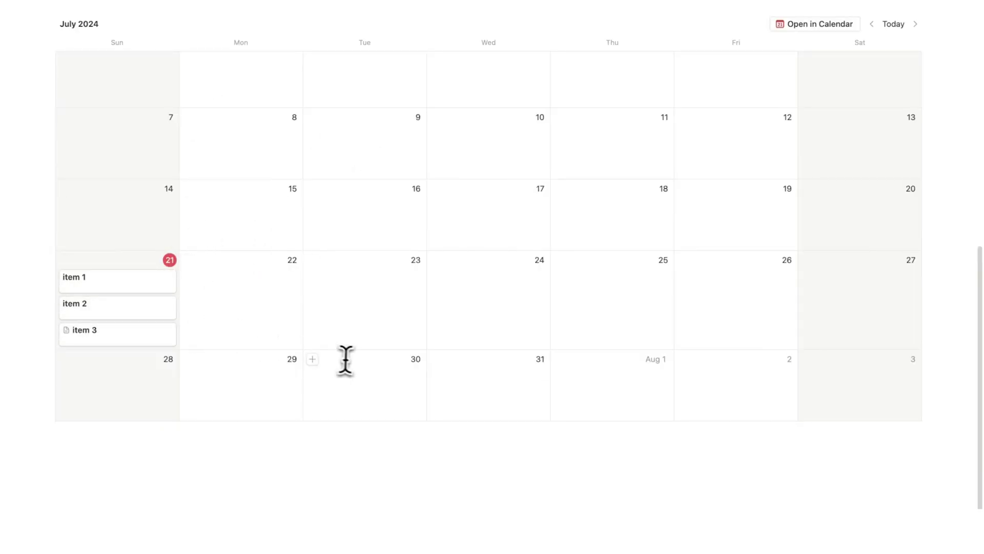
pyautogui.scroll(3, 358, 362)
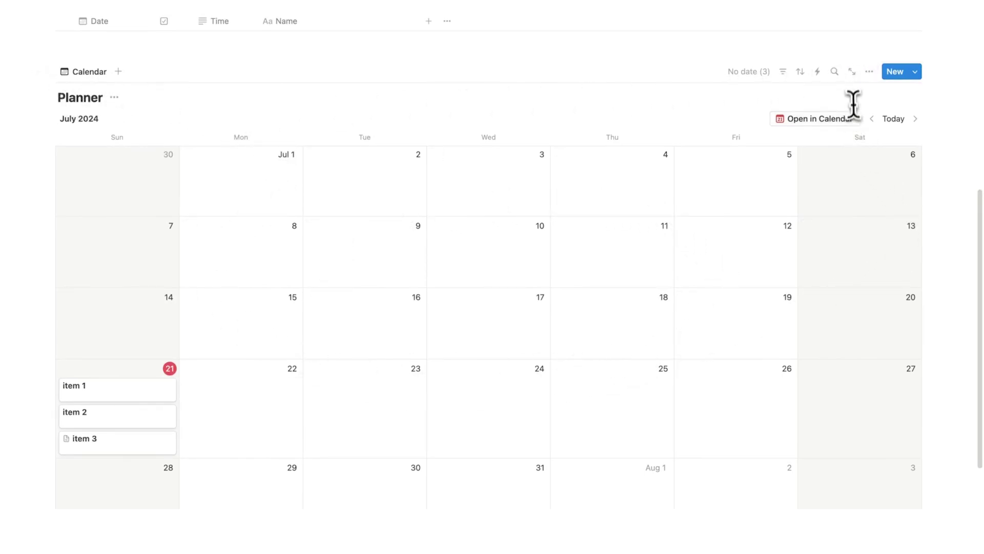
# Show the checkbox property on the Planner calendar cards
pyautogui.click(870, 71)
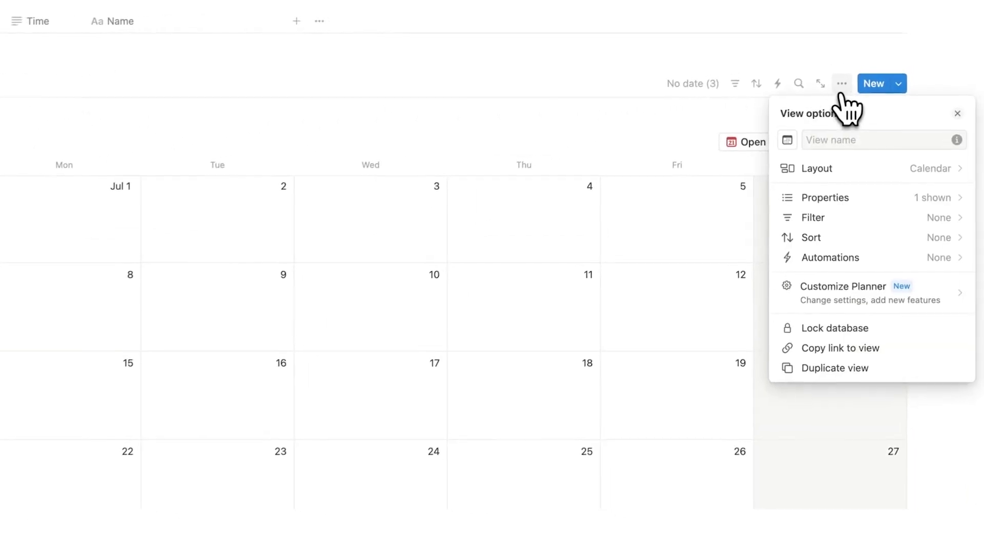
pyautogui.click(863, 199)
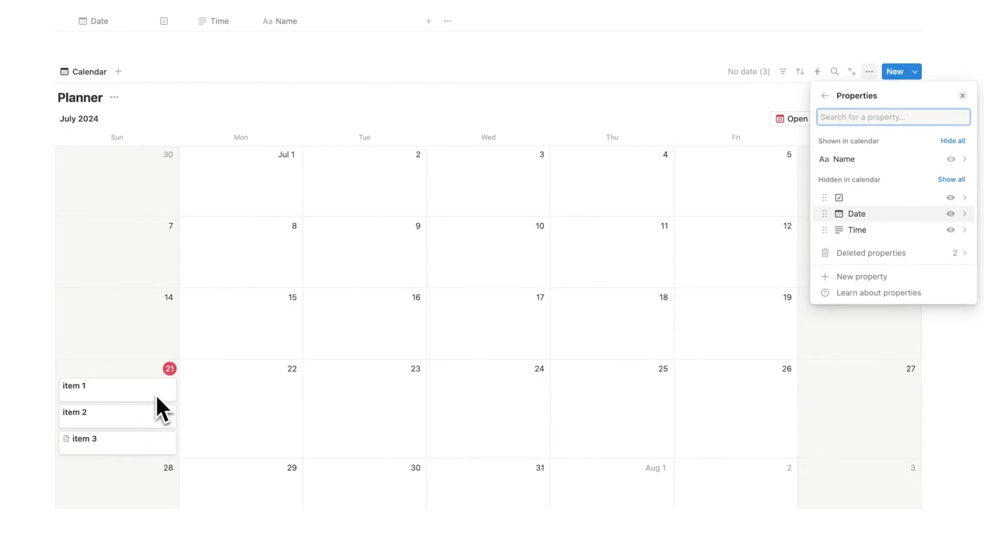
pyautogui.click(951, 197)
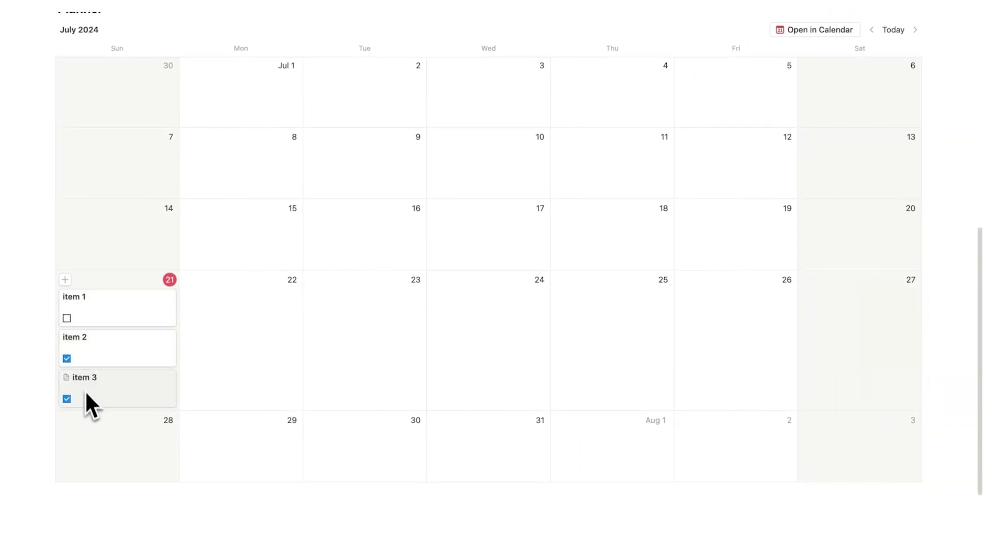
# In the Headquarters Job bucket, mark Finish Writing Report as complete
pyautogui.scroll(-2, 345, 403)
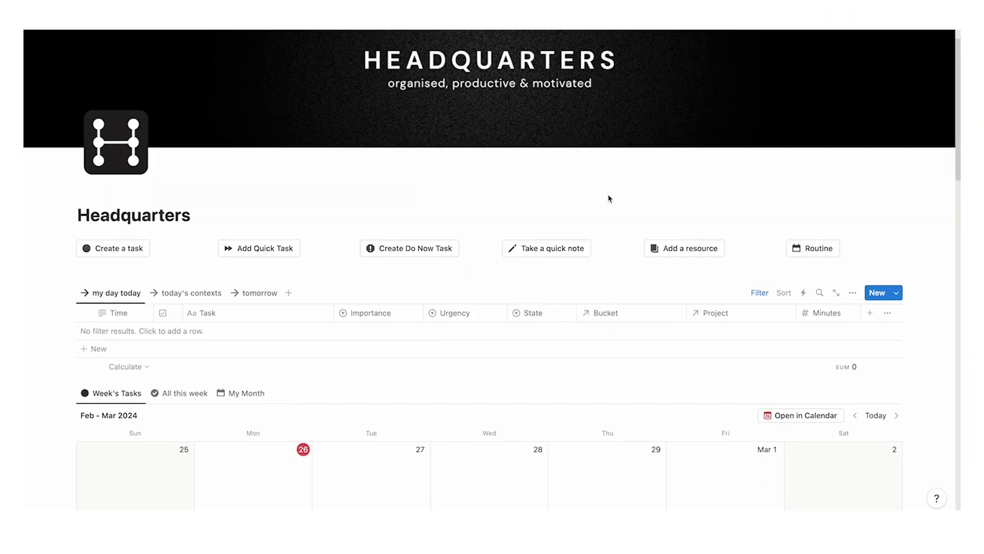
pyautogui.scroll(-3, 608, 198)
pyautogui.scroll(-15, 609, 197)
pyautogui.scroll(10, 359, 205)
pyautogui.scroll(-7, 162, 130)
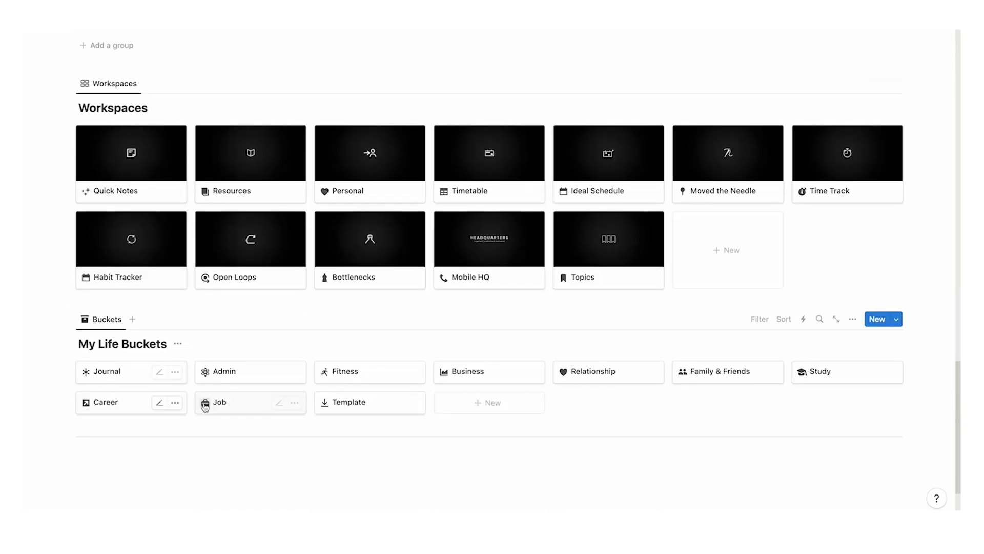
pyautogui.click(216, 402)
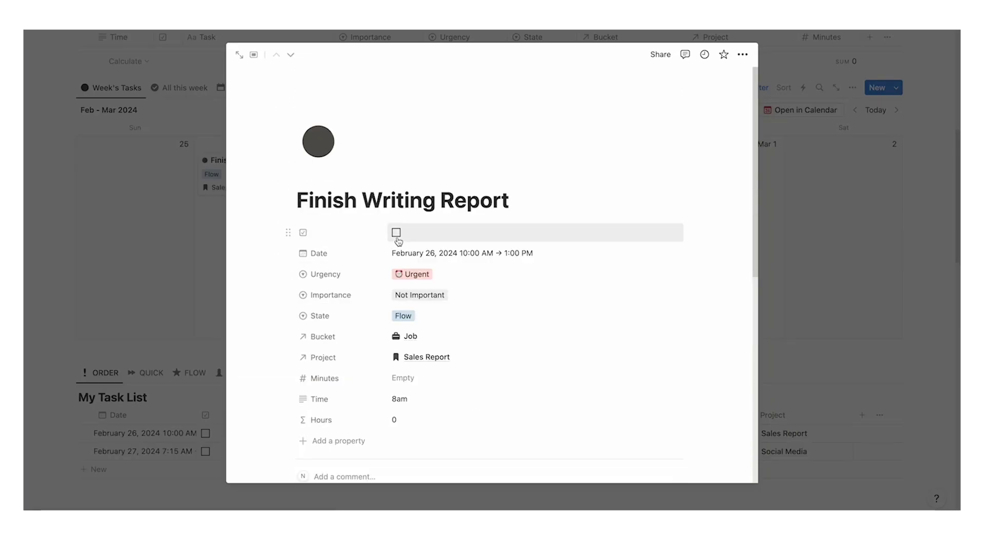
pyautogui.click(397, 231)
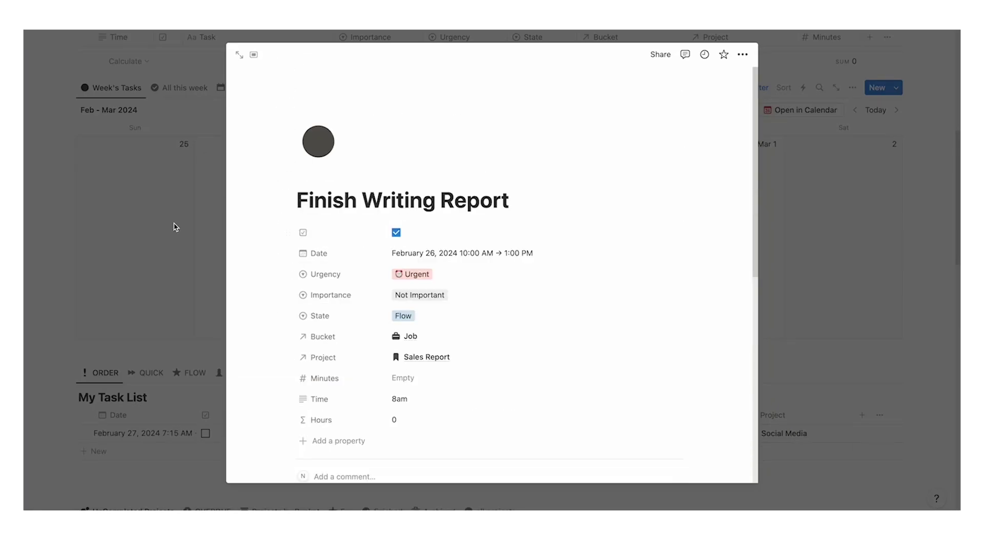
pyautogui.click(171, 224)
# From Batch Social Posts, correct the bottleneck page title to 'Not productive enough'
pyautogui.click(378, 193)
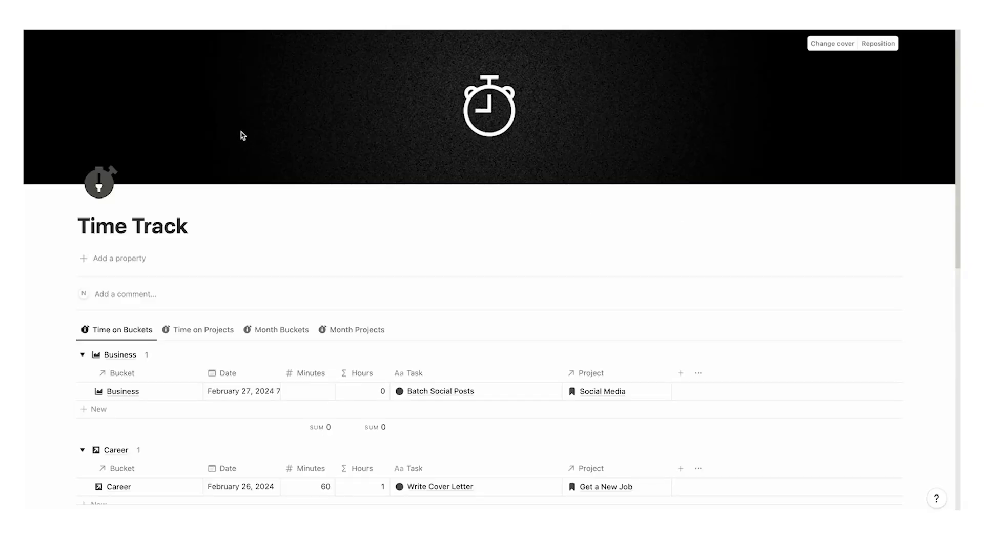
pyautogui.scroll(-5, 241, 136)
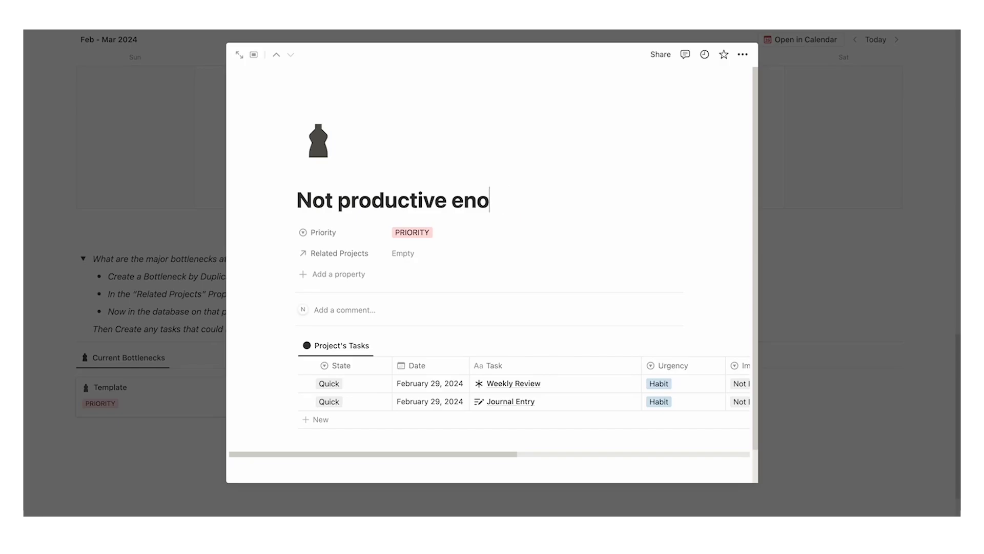
pyautogui.write('ugh')
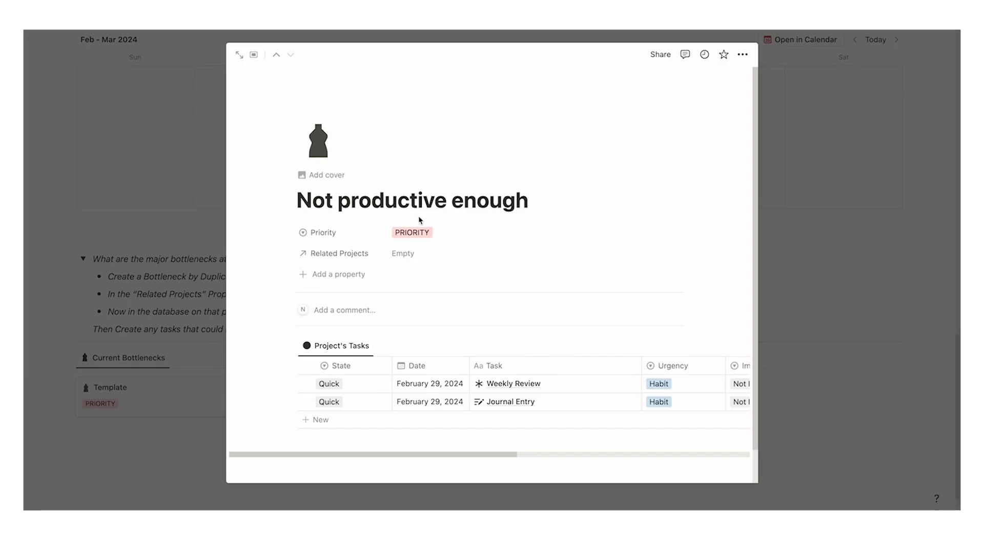